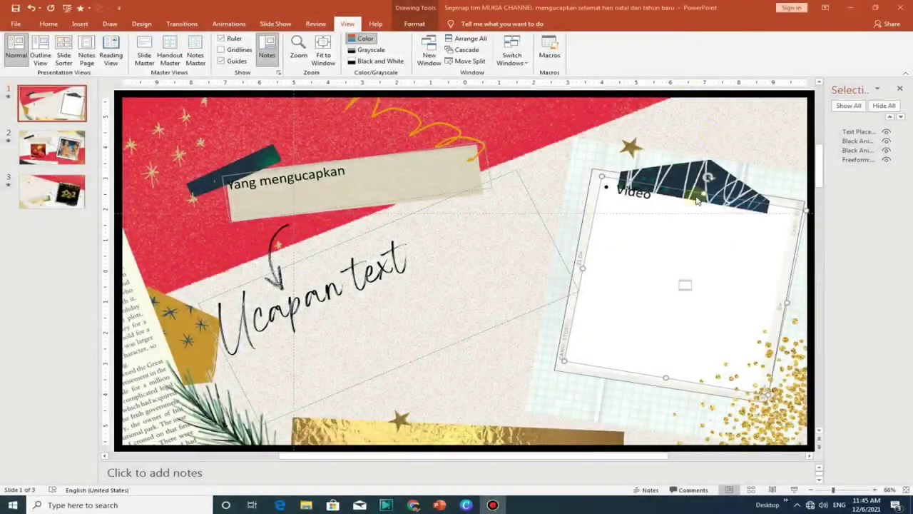
Retype the paper-strip caption as 'Segenap team Mukia Channel mengucaokan'.
{"action": "left_click", "coordinate": [275, 178]}
{"action": "type", "text": "Segenap team"}
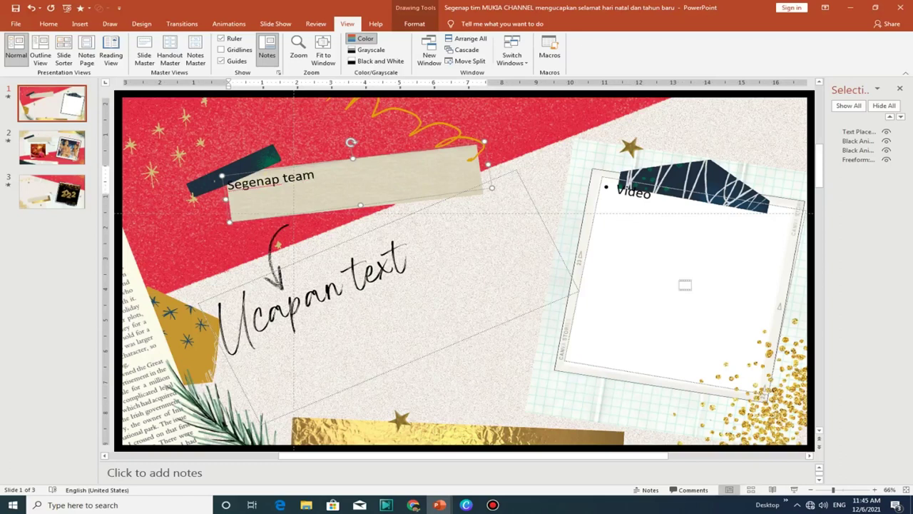
{"action": "type", "text": "Mukia "}
{"action": "type", "text": "Channel menguc"}
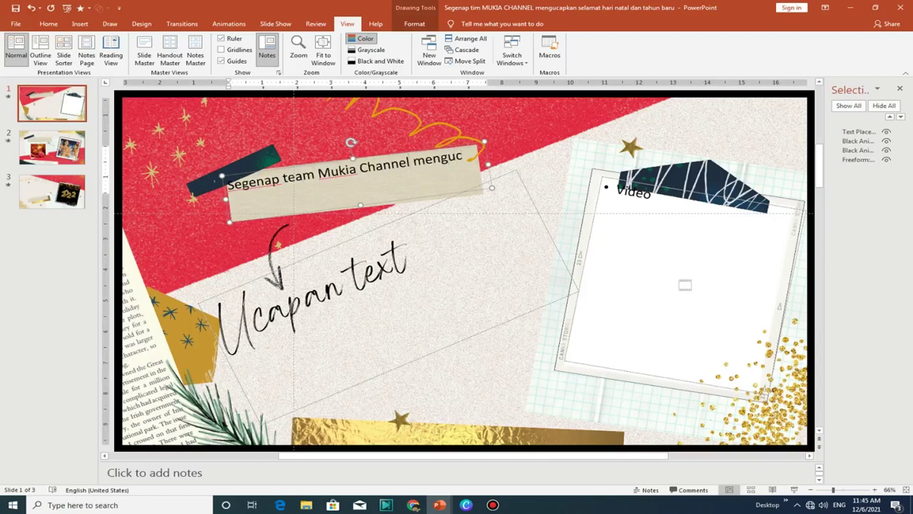
{"action": "type", "text": "aokan"}
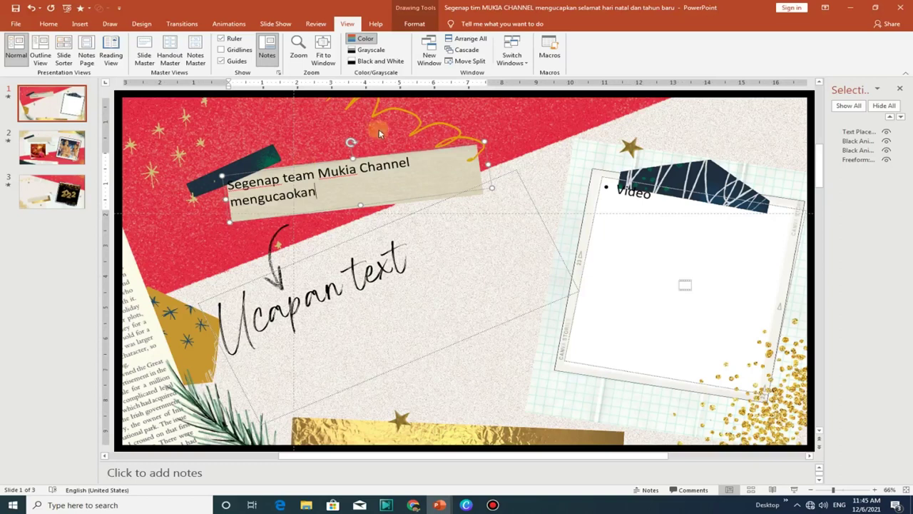
{"action": "left_click", "coordinate": [426, 149]}
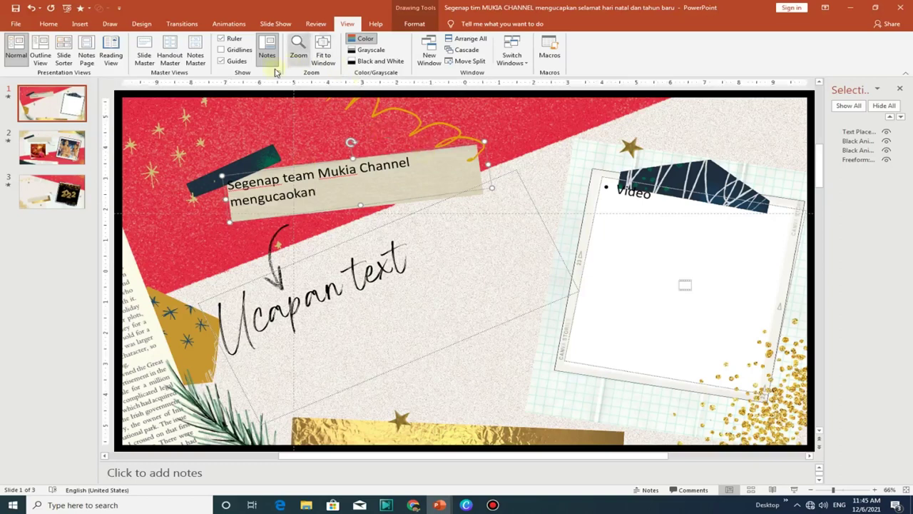
Centre the caption and set it in Big Shoulders Text Black.
{"action": "left_click", "coordinate": [48, 24]}
{"action": "left_click", "coordinate": [331, 58]}
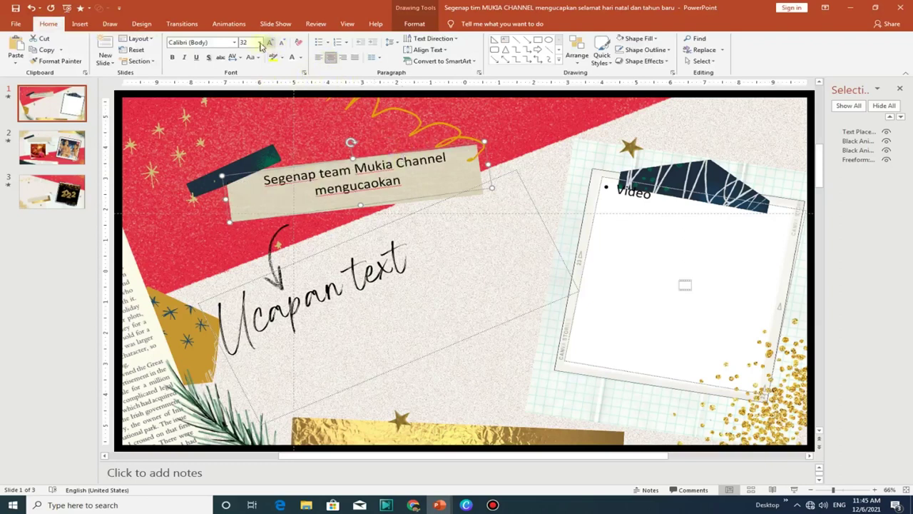
{"action": "left_click", "coordinate": [234, 43]}
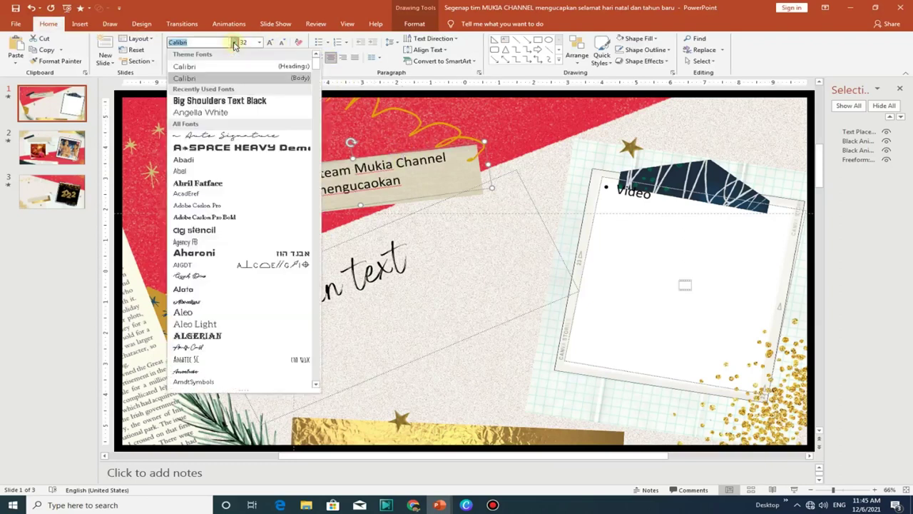
{"action": "left_click", "coordinate": [221, 94]}
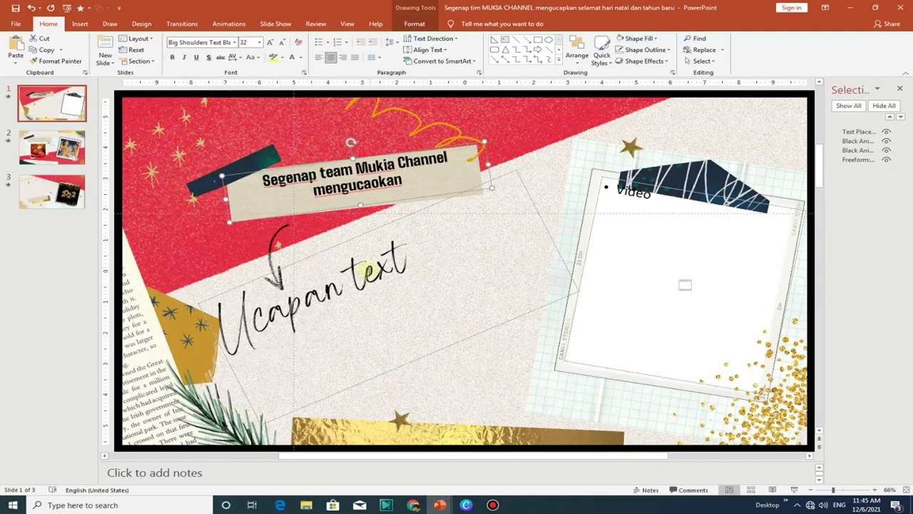
{"action": "left_click", "coordinate": [367, 270]}
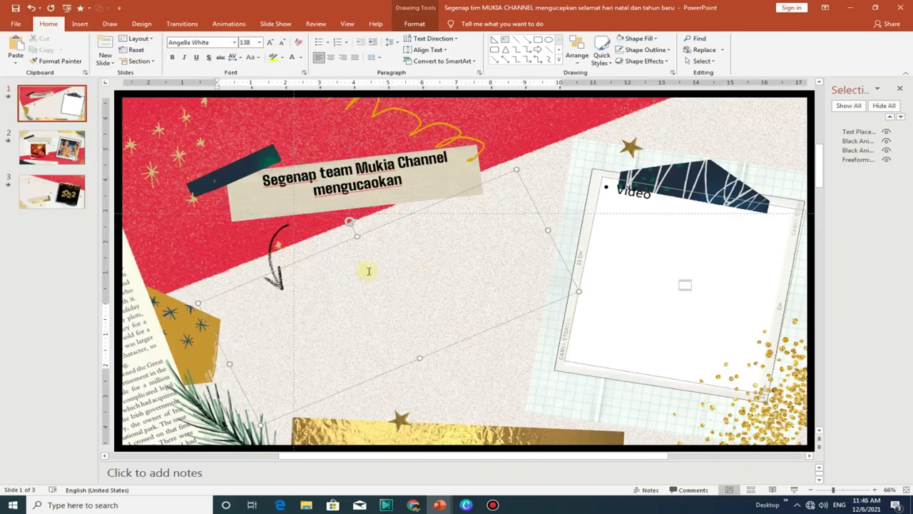
{"action": "left_click", "coordinate": [390, 211]}
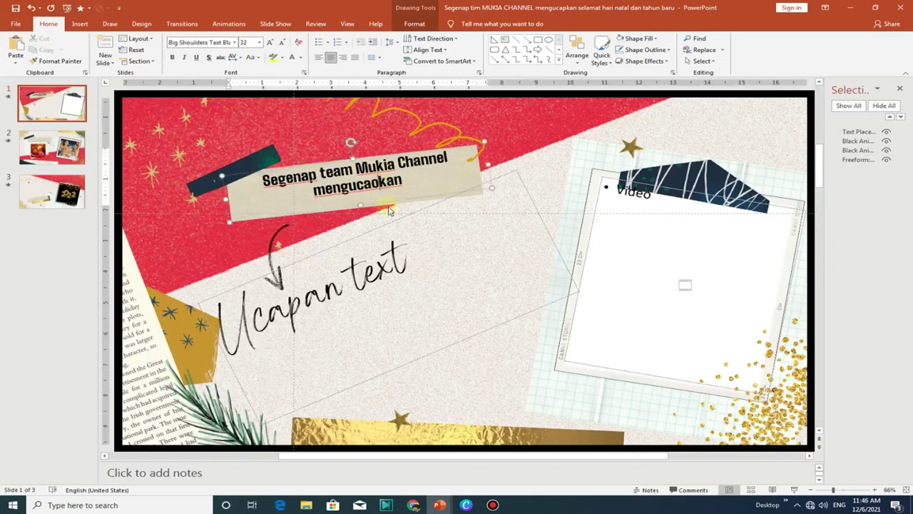
Correct the caption to 'mengucapkan' and change the script text to 'Selamat Natal dan Tahun Baru'.
{"action": "key", "text": "BackSpace"}
{"action": "type", "text": "p"}
{"action": "left_click", "coordinate": [371, 260]}
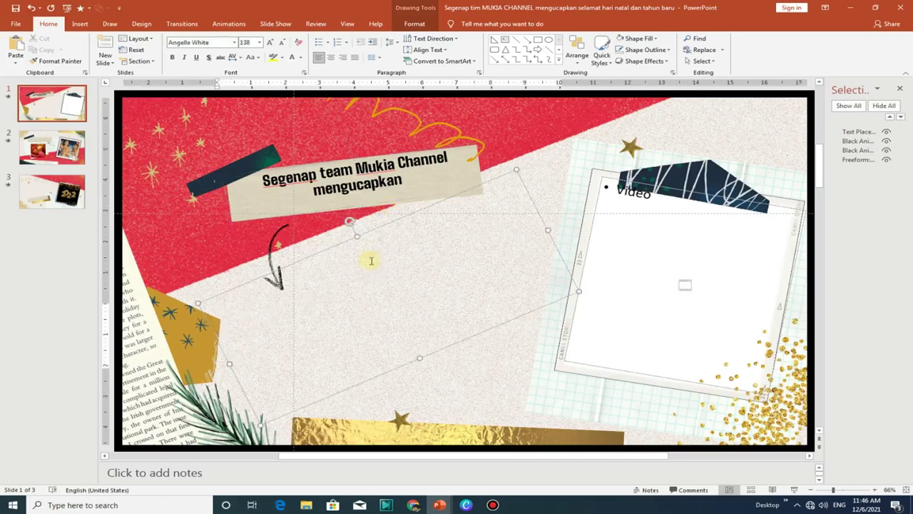
{"action": "type", "text": "Selama"}
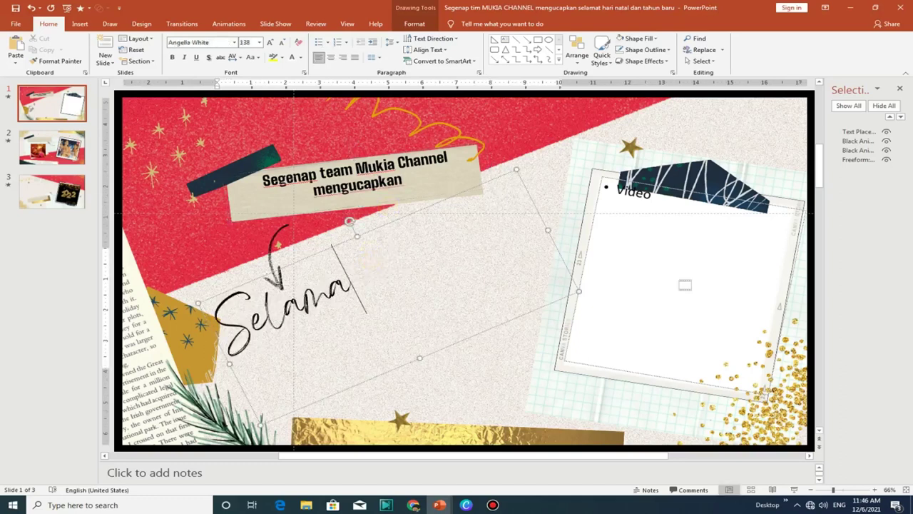
{"action": "type", "text": "t nart"}
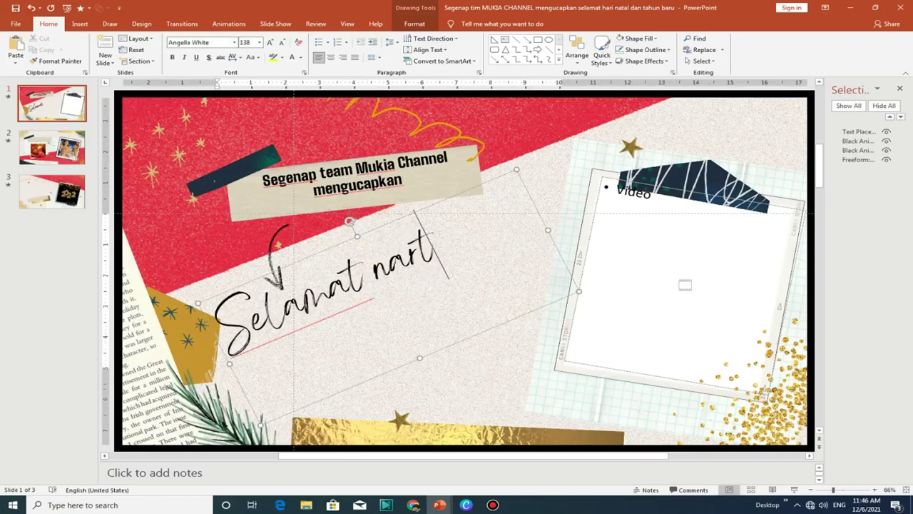
{"action": "key", "text": "BackSpace"}
{"action": "key", "text": "BackSpace"}
{"action": "key", "text": "BackSpace"}
{"action": "key", "text": "BackSpace"}
{"action": "key", "text": "BackSpace"}
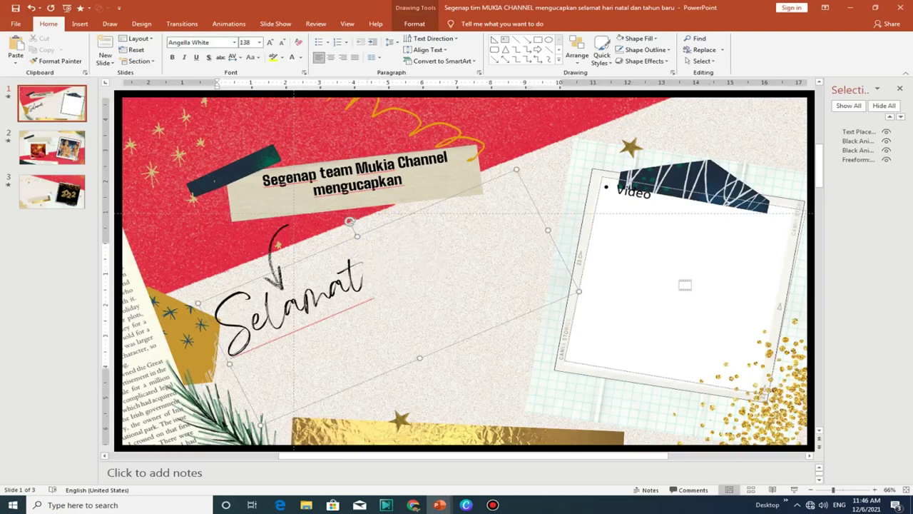
{"action": "type", "text": " Natal"}
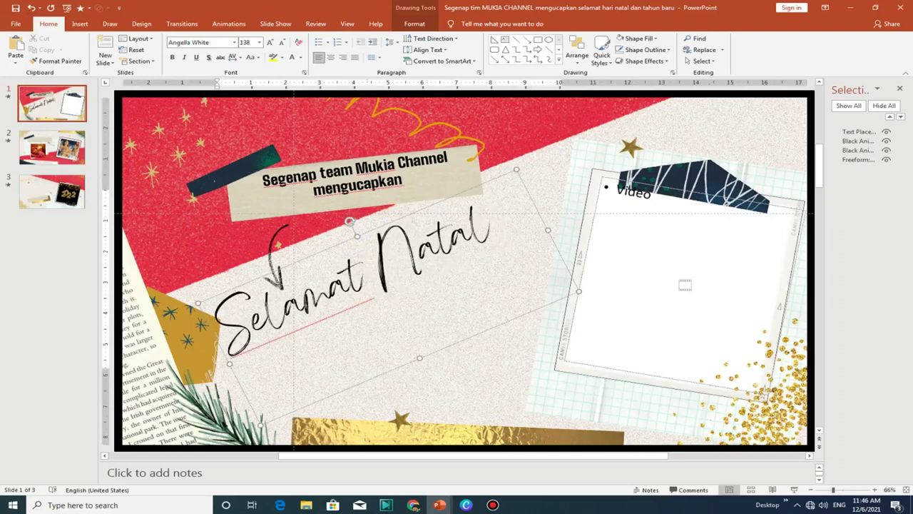
{"action": "type", "text": " dan Ta"}
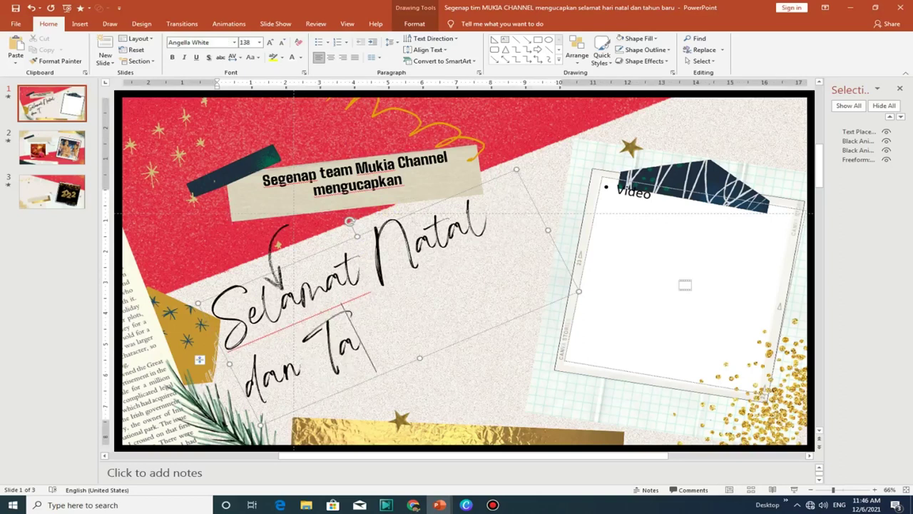
{"action": "type", "text": "hun Bar"}
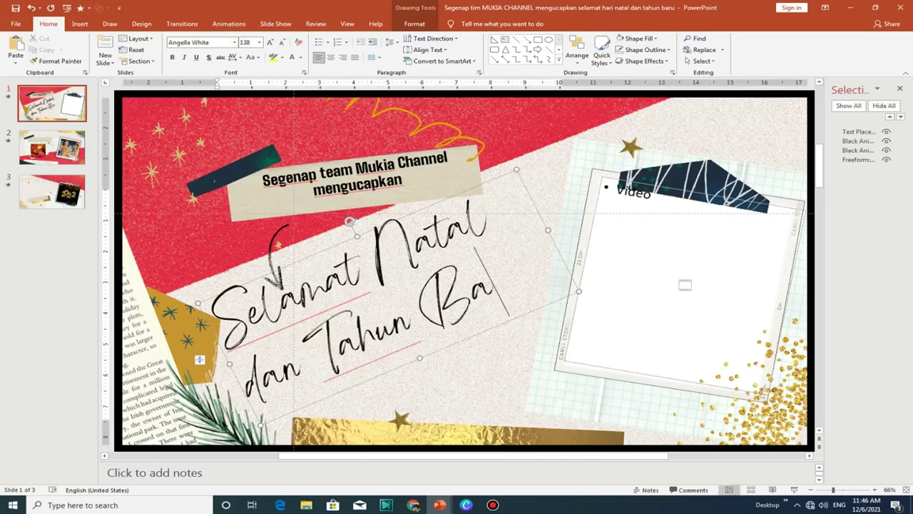
{"action": "type", "text": "u"}
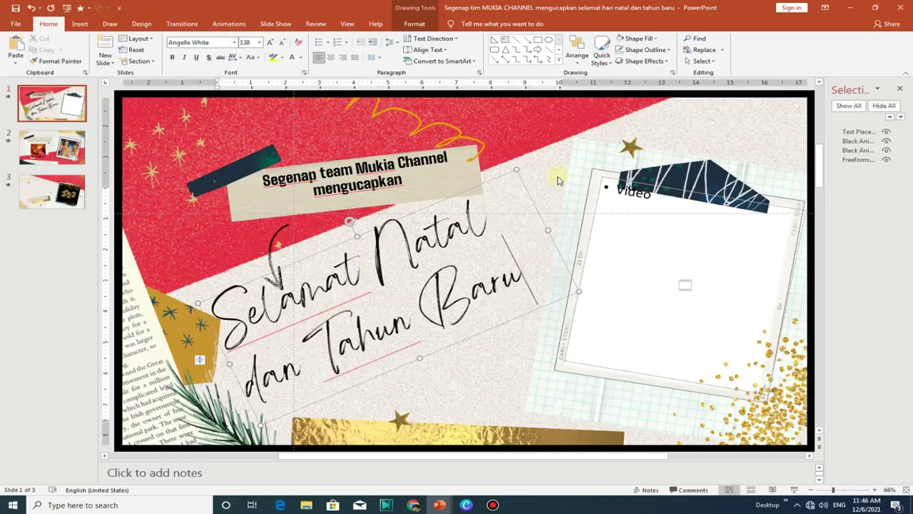
{"action": "left_click", "coordinate": [672, 134]}
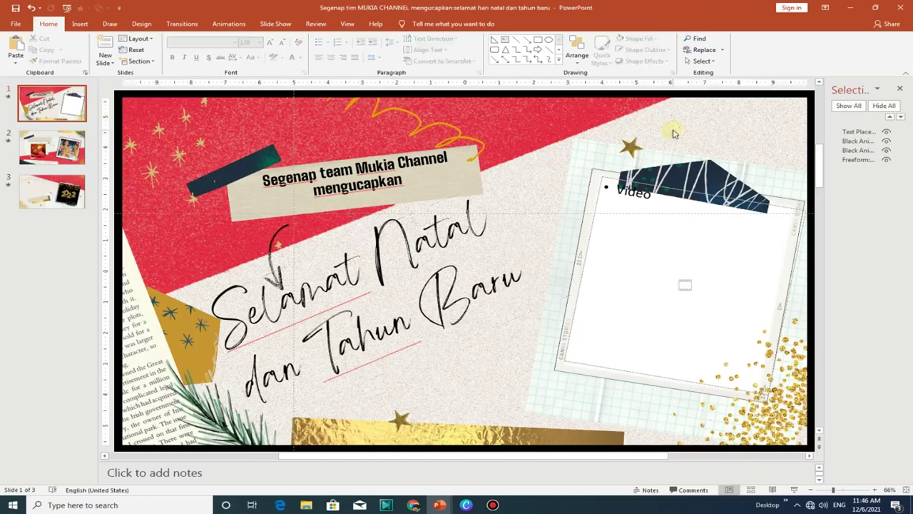
Insert the 'Black Animated 2022 Happy New Year Instagram Post 2' video, tilted to the frame.
{"action": "left_click", "coordinate": [684, 286]}
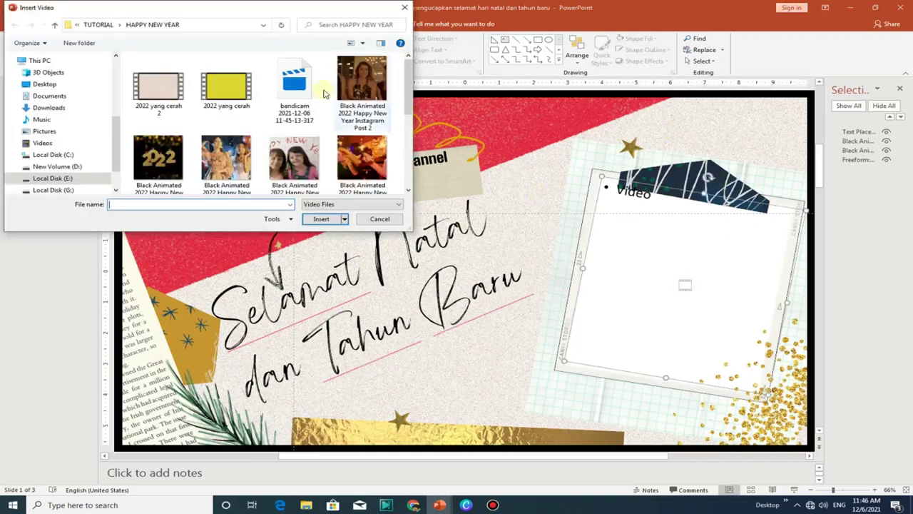
{"action": "left_click", "coordinate": [361, 86]}
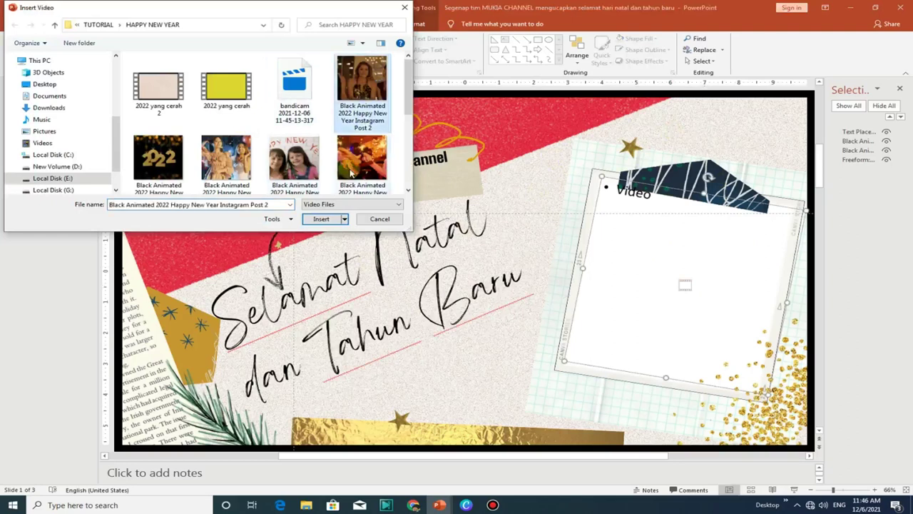
{"action": "left_click", "coordinate": [320, 219]}
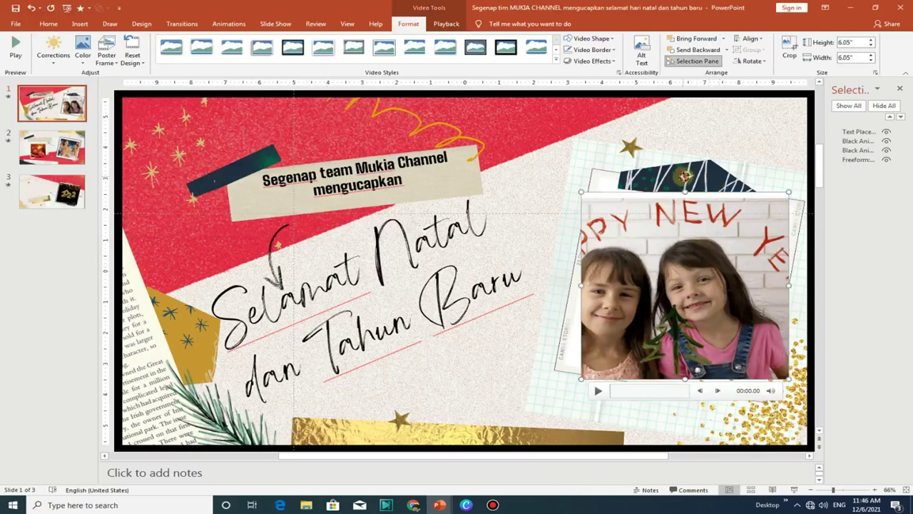
{"action": "left_click_drag", "start_coordinate": [684, 176], "coordinate": [702, 184]}
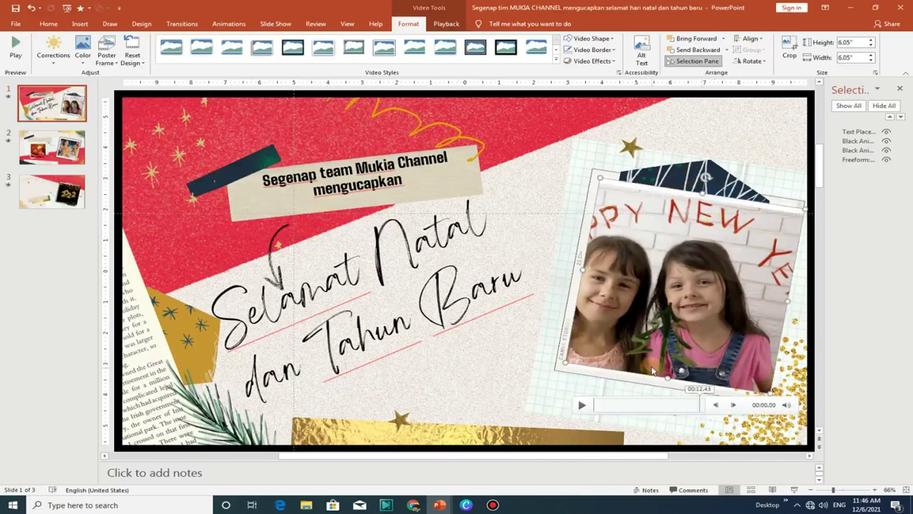
Set the video's playback to start automatically.
{"action": "left_click", "coordinate": [447, 24]}
{"action": "left_click", "coordinate": [341, 40]}
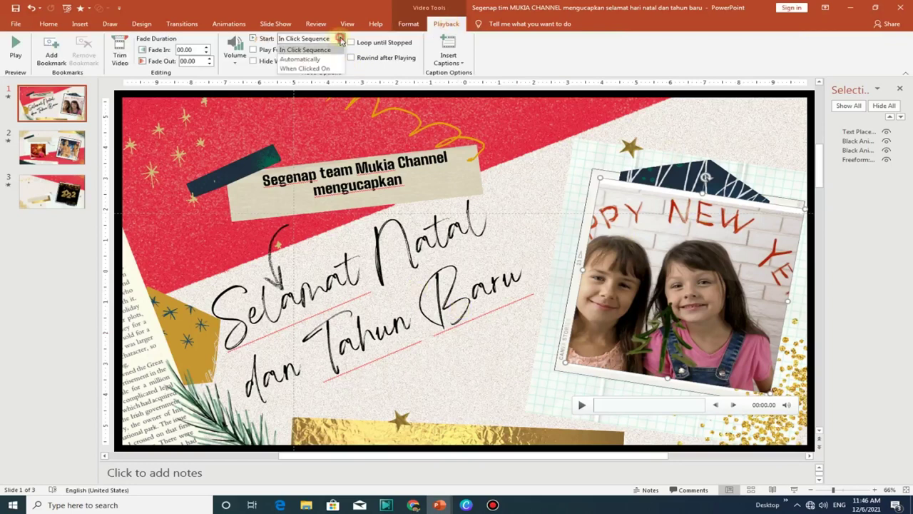
{"action": "left_click", "coordinate": [325, 59]}
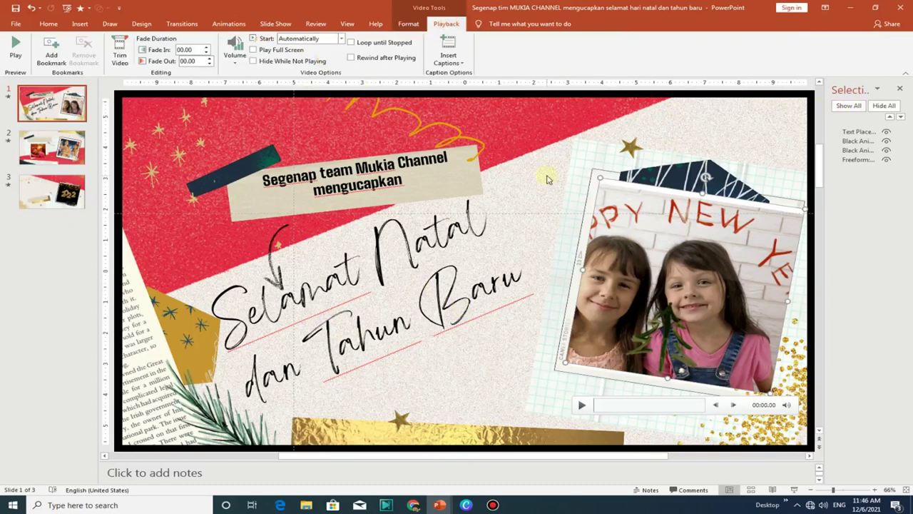
{"action": "left_click", "coordinate": [374, 107]}
On slide 2, replace the placeholder with unbulleted 'Semoga di tahun 2022 ini jauh lebih baik dari tahun 2021'.
{"action": "left_click", "coordinate": [49, 147]}
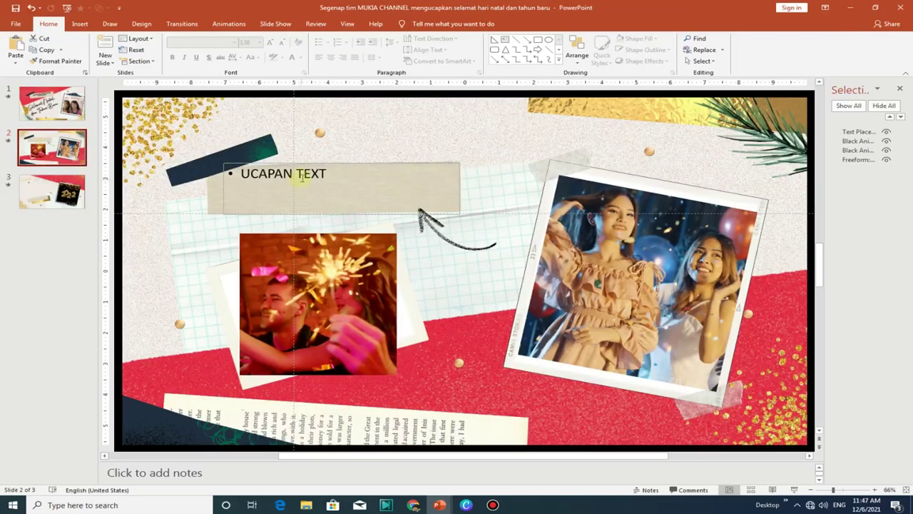
{"action": "left_click", "coordinate": [302, 177]}
{"action": "left_click", "coordinate": [218, 176]}
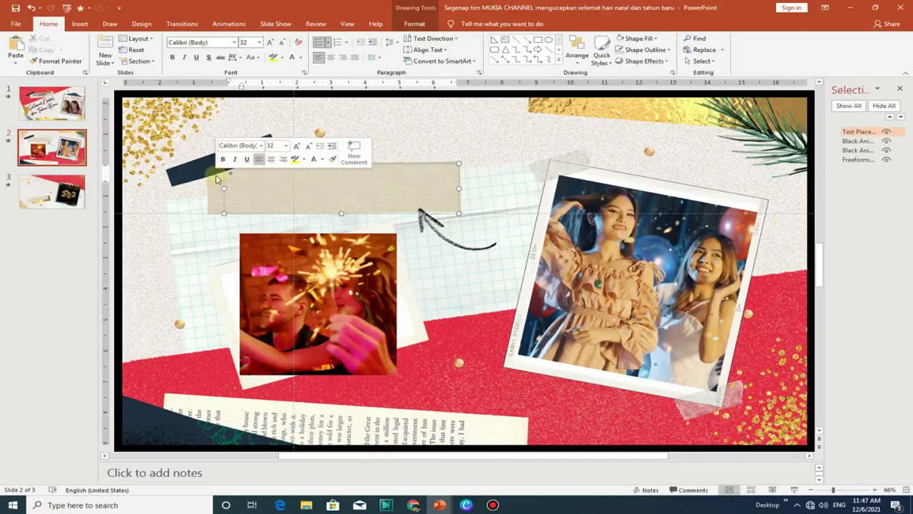
{"action": "key", "text": "BackSpace"}
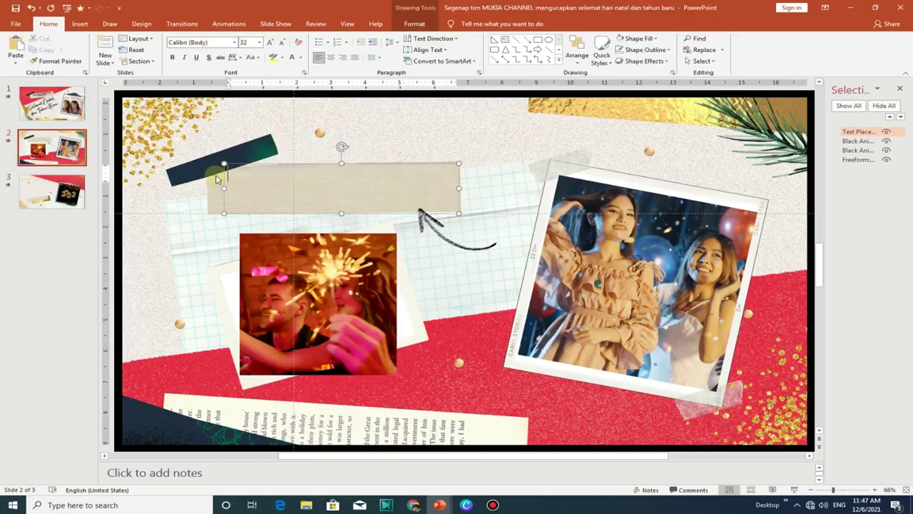
{"action": "type", "text": "Semoga"}
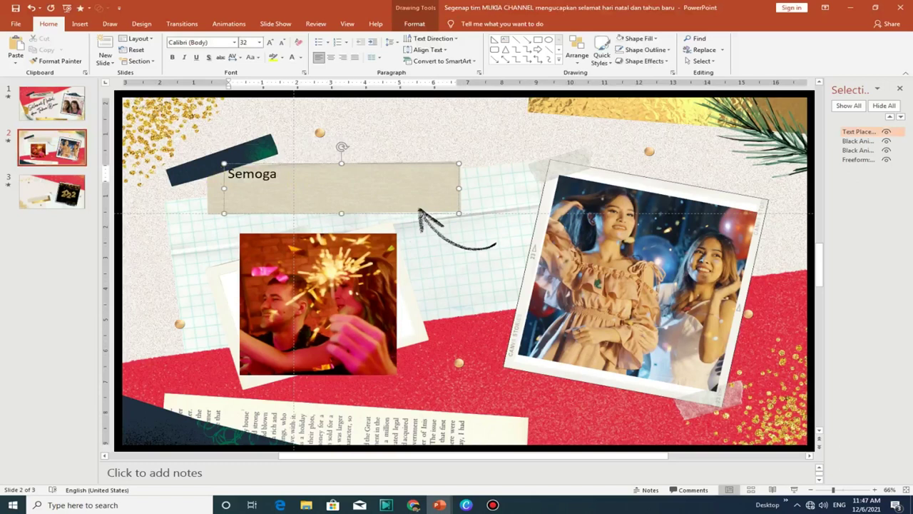
{"action": "type", "text": " di"}
{"action": "type", "text": " tahun"}
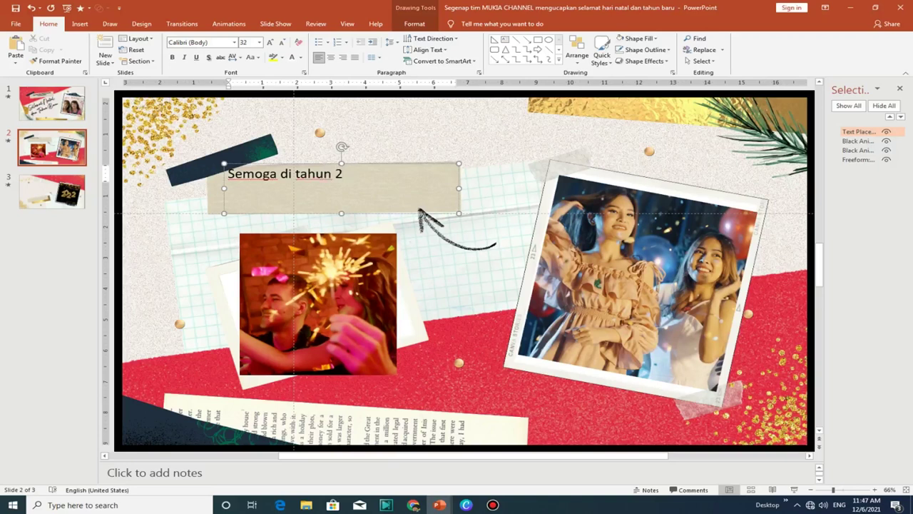
{"action": "type", "text": "22"}
{"action": "type", "text": " ini jquh"}
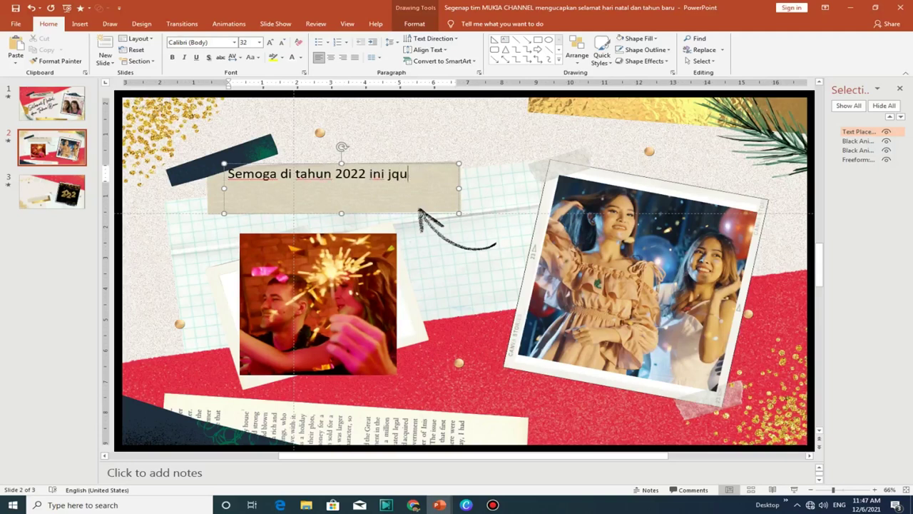
{"action": "key", "text": "BackSpace"}
{"action": "key", "text": "BackSpace"}
{"action": "type", "text": "qu"}
{"action": "type", "text": "h "}
{"action": "type", "text": "lebi"}
{"action": "type", "text": "h "}
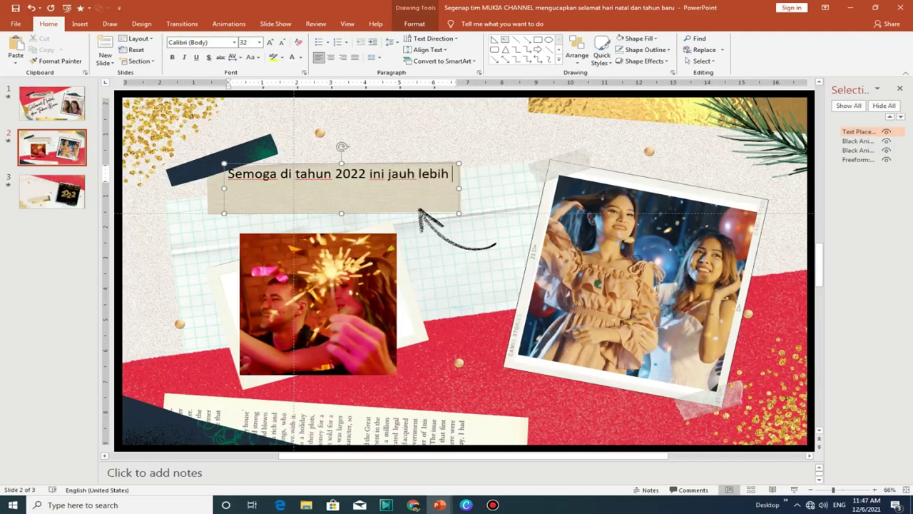
{"action": "type", "text": "baik dari t"}
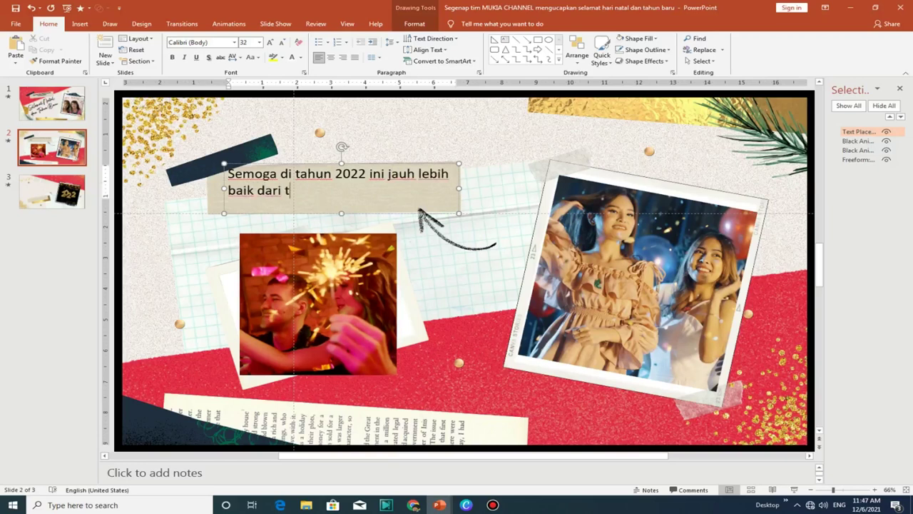
{"action": "type", "text": "ahun 202"}
{"action": "type", "text": "1"}
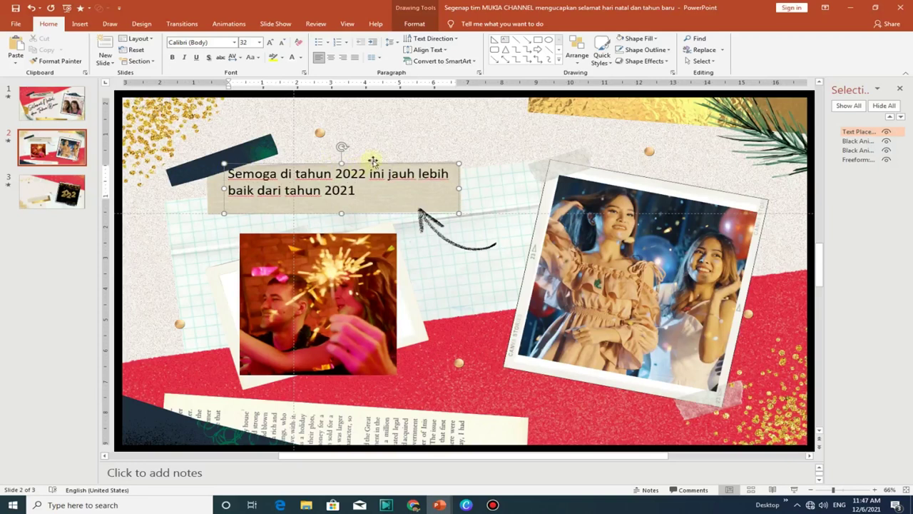
{"action": "key", "text": "Escape"}
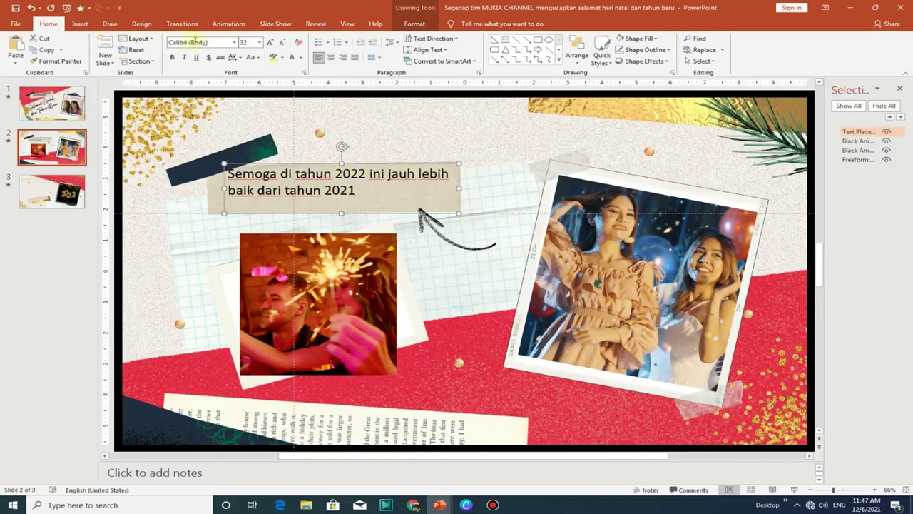
Set the greeting in Big Shoulders Text Black and nudge its box slightly.
{"action": "left_click", "coordinate": [234, 42]}
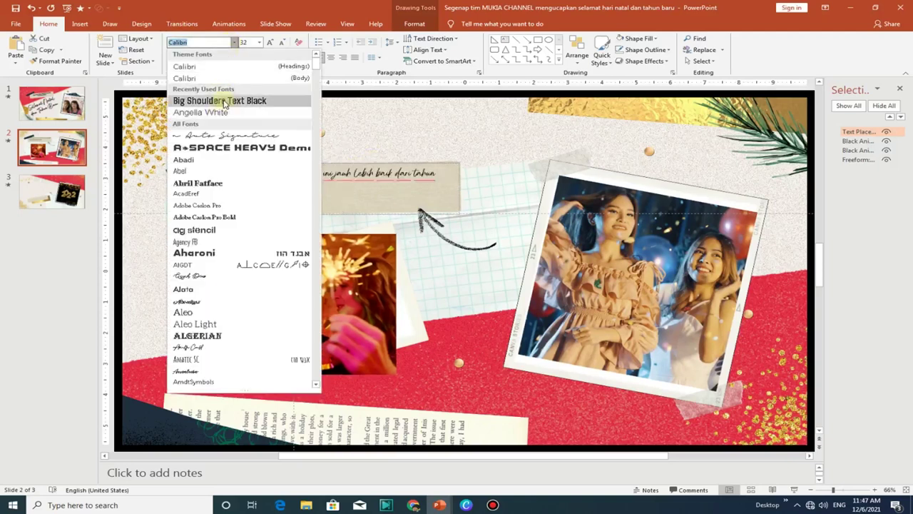
{"action": "left_click", "coordinate": [221, 101]}
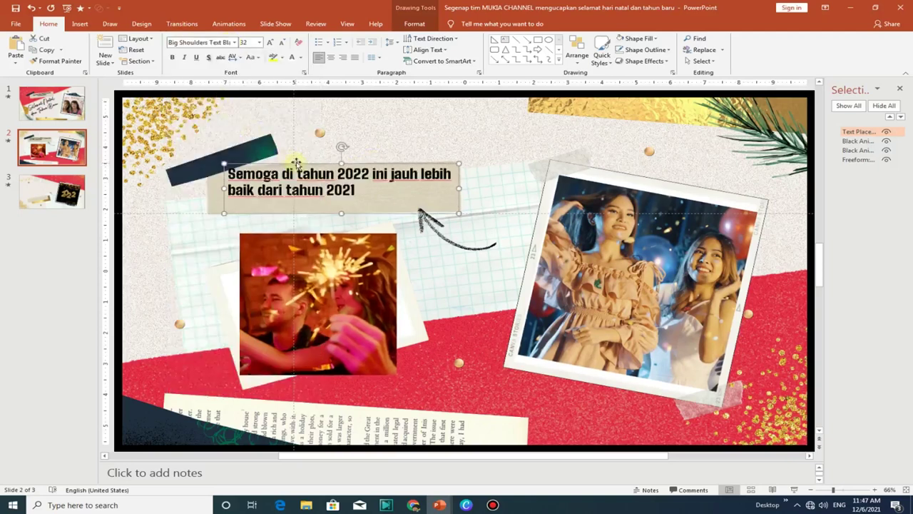
{"action": "left_click_drag", "start_coordinate": [296, 162], "coordinate": [295, 167]}
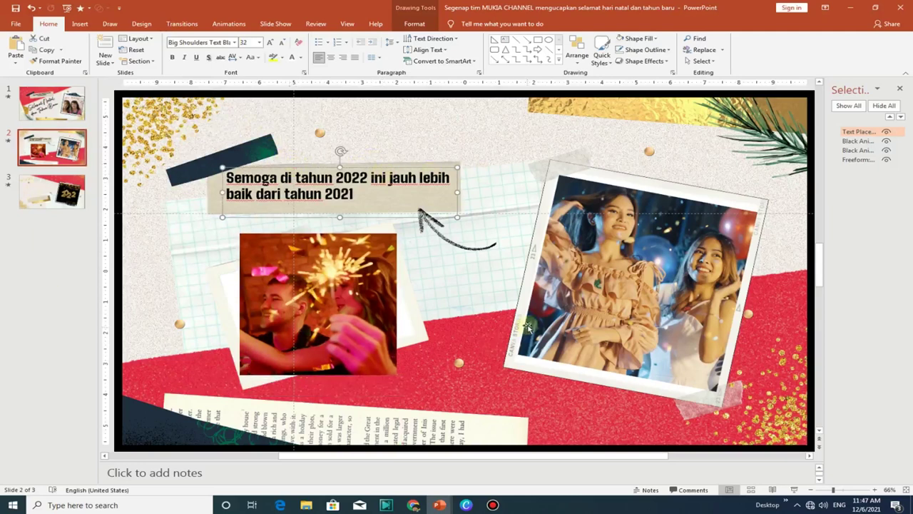
{"action": "left_click", "coordinate": [619, 244]}
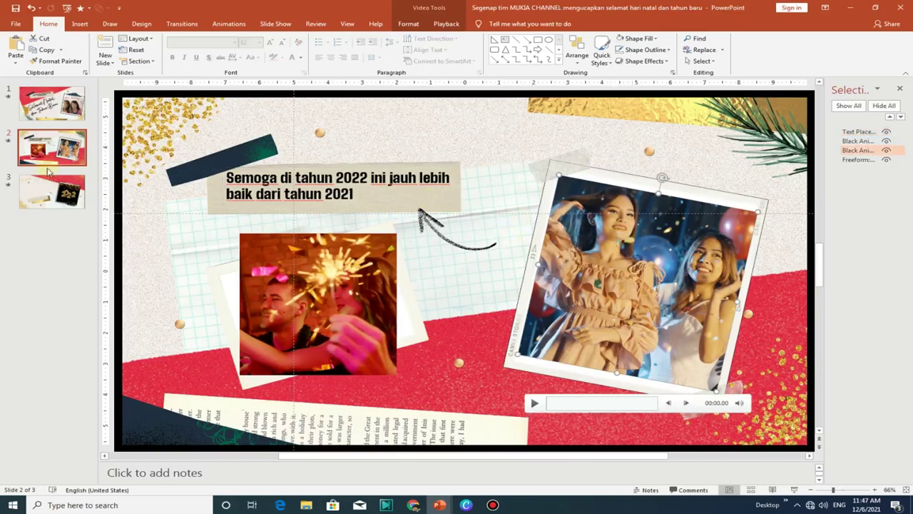
Delete the existing videos from slide 2's photo frames.
{"action": "left_click", "coordinate": [71, 118]}
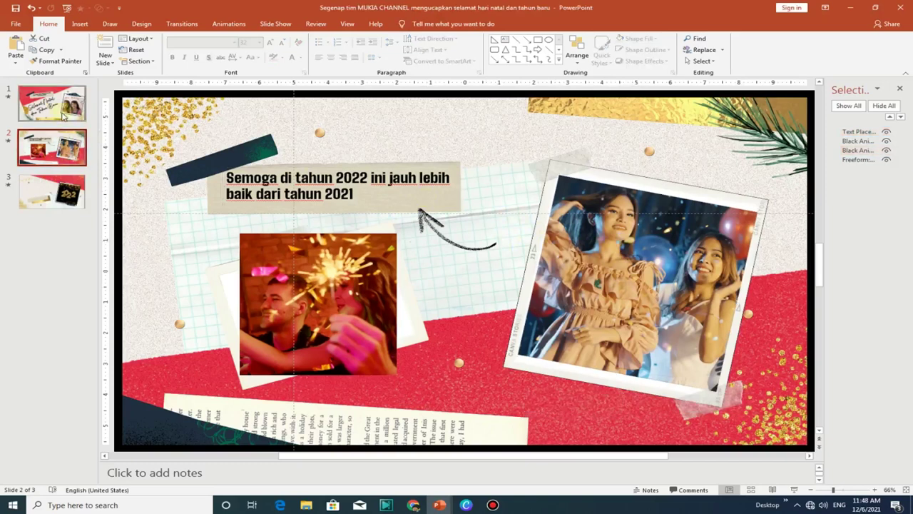
{"action": "left_click", "coordinate": [51, 147]}
{"action": "left_click", "coordinate": [633, 243]}
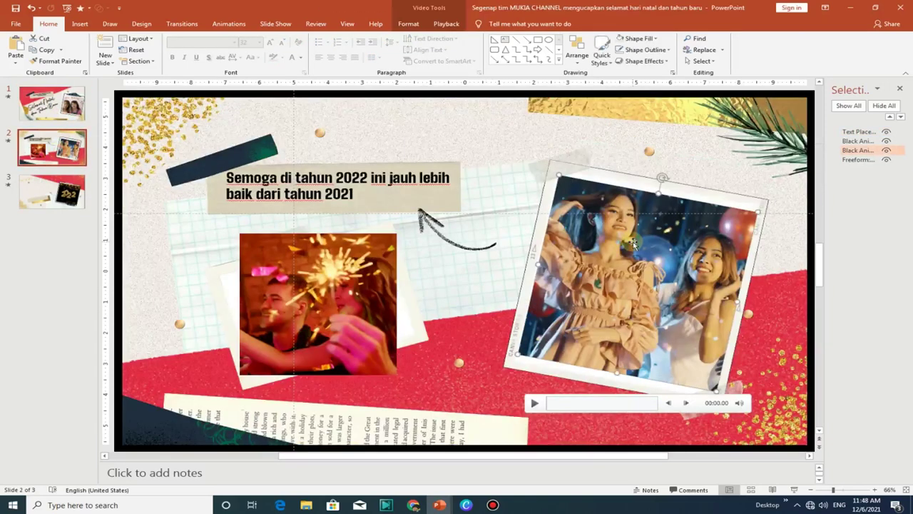
{"action": "key", "text": "Delete"}
{"action": "key", "text": "Tab"}
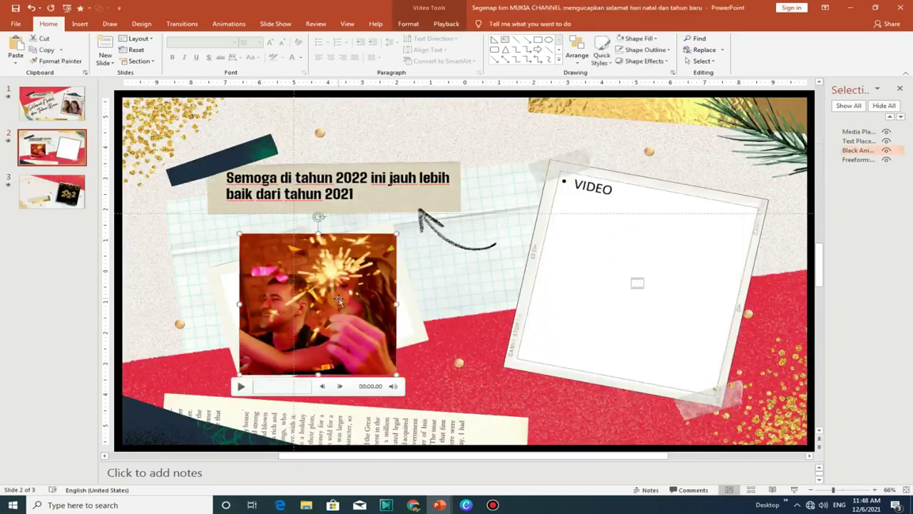
{"action": "key", "text": "Delete"}
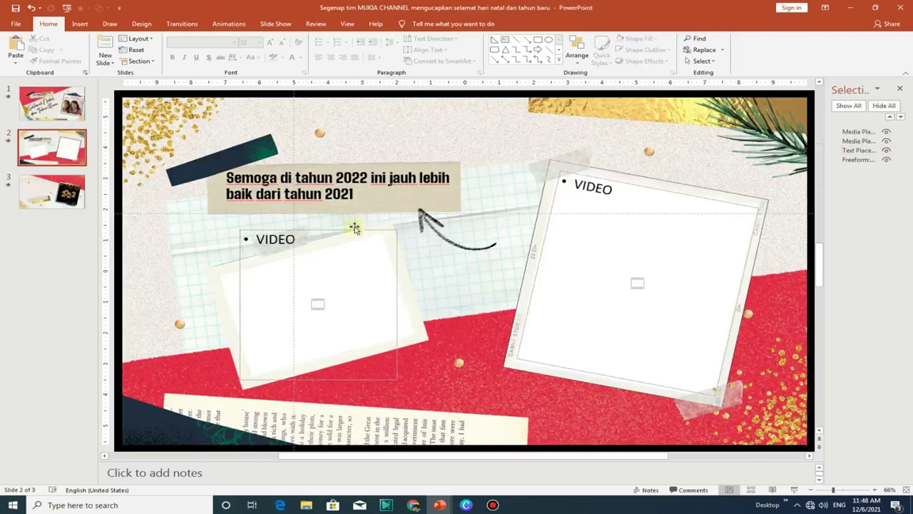
Insert a clip into the right frame, tilt it, and set it to auto-start and loop.
{"action": "left_click", "coordinate": [637, 284]}
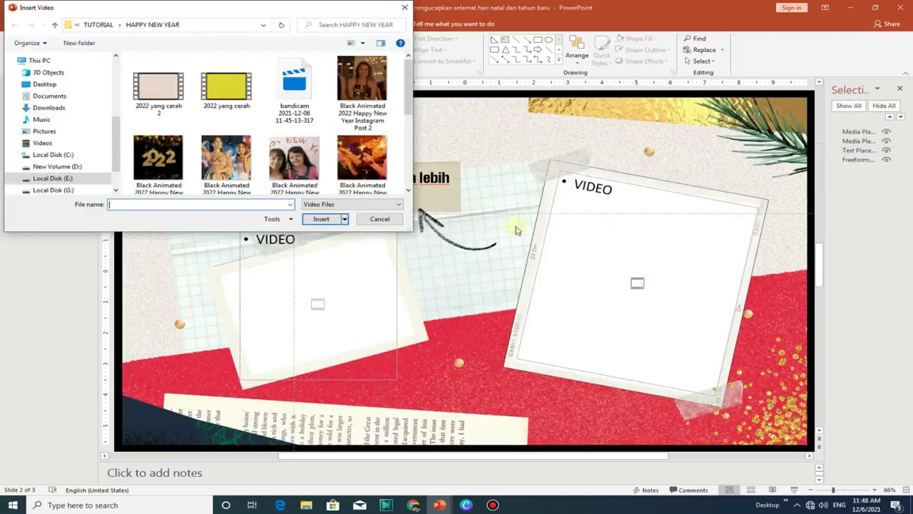
{"action": "left_click", "coordinate": [224, 159]}
{"action": "left_click", "coordinate": [321, 218]}
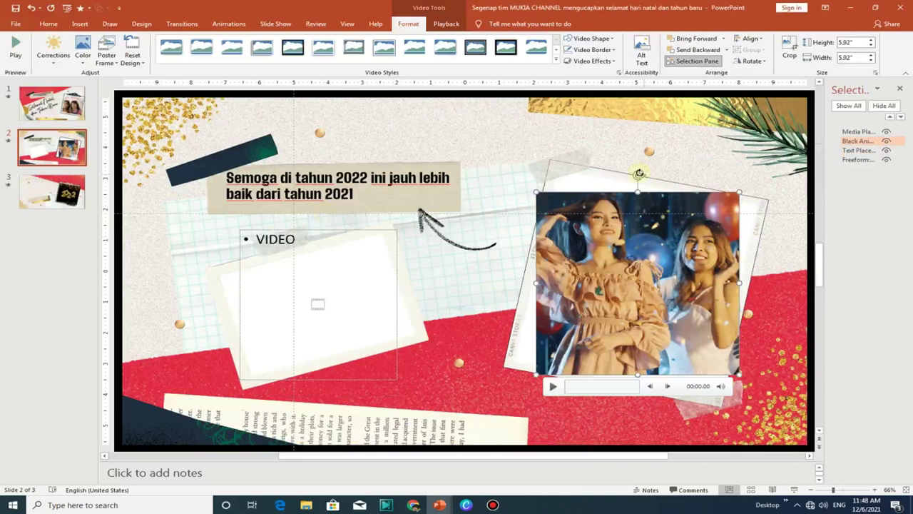
{"action": "left_click_drag", "start_coordinate": [639, 175], "coordinate": [661, 193]}
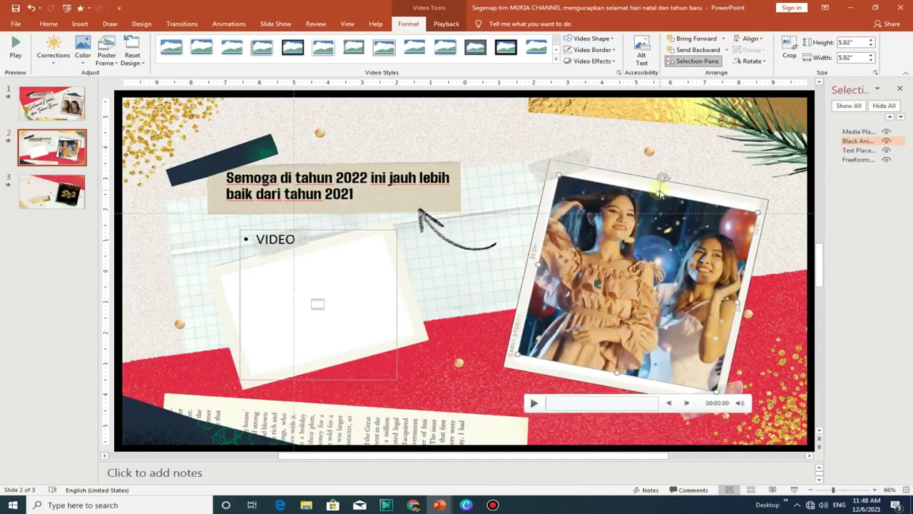
{"action": "left_click", "coordinate": [435, 24]}
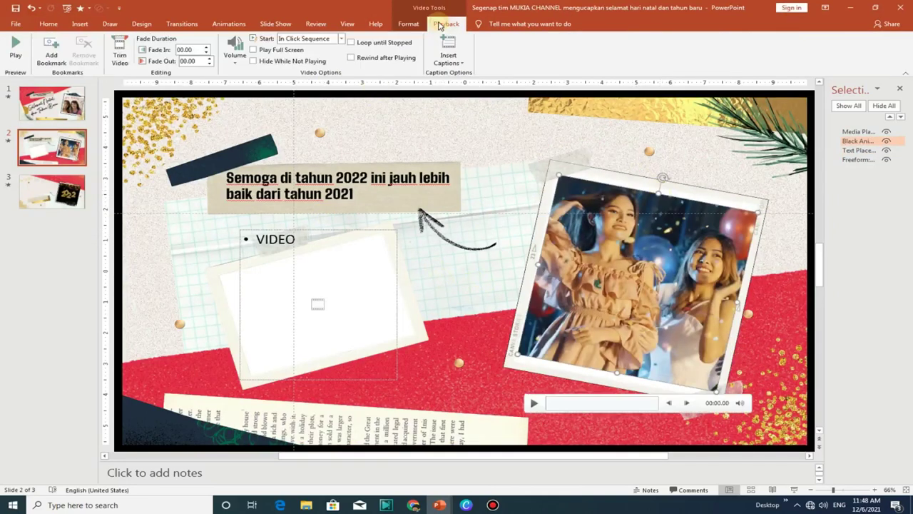
{"action": "left_click", "coordinate": [343, 39]}
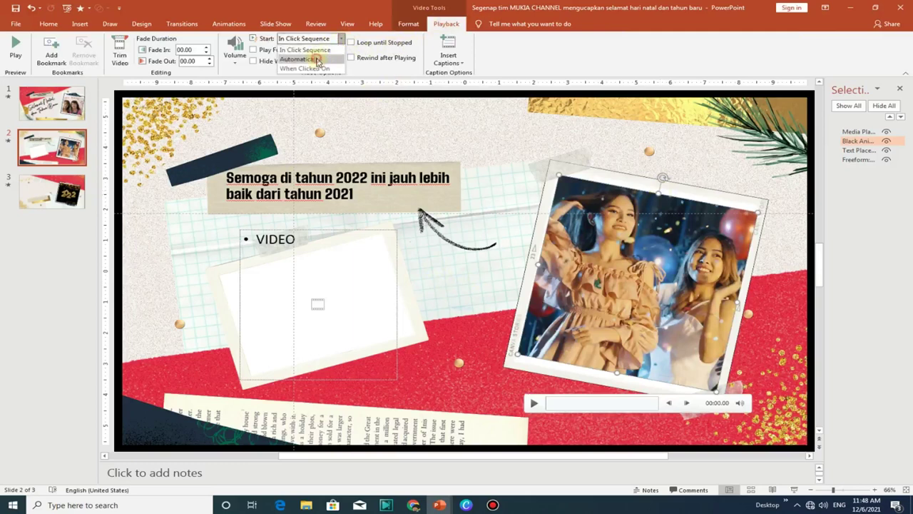
{"action": "left_click", "coordinate": [314, 58]}
{"action": "left_click", "coordinate": [354, 44]}
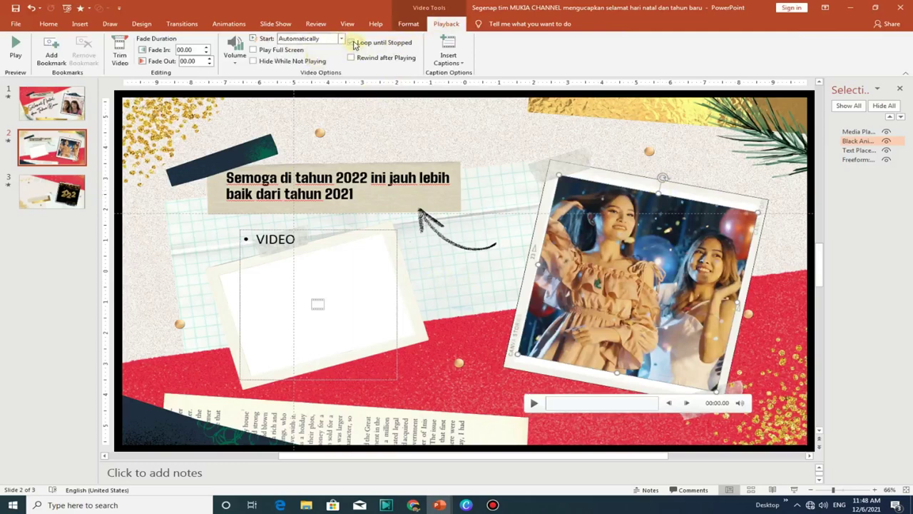
Fill the left frame with the sparkler couple video, auto-starting and looping, then go to slide 3.
{"action": "left_click", "coordinate": [318, 304]}
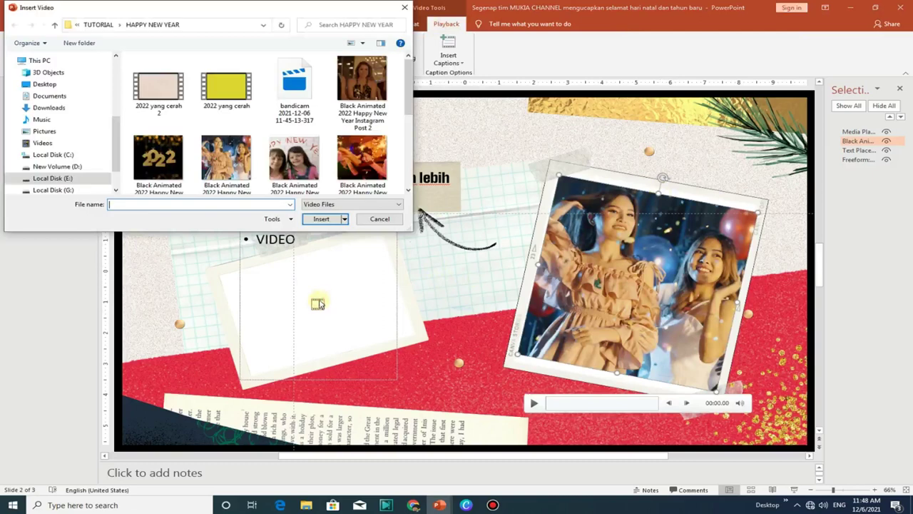
{"action": "left_click", "coordinate": [364, 164]}
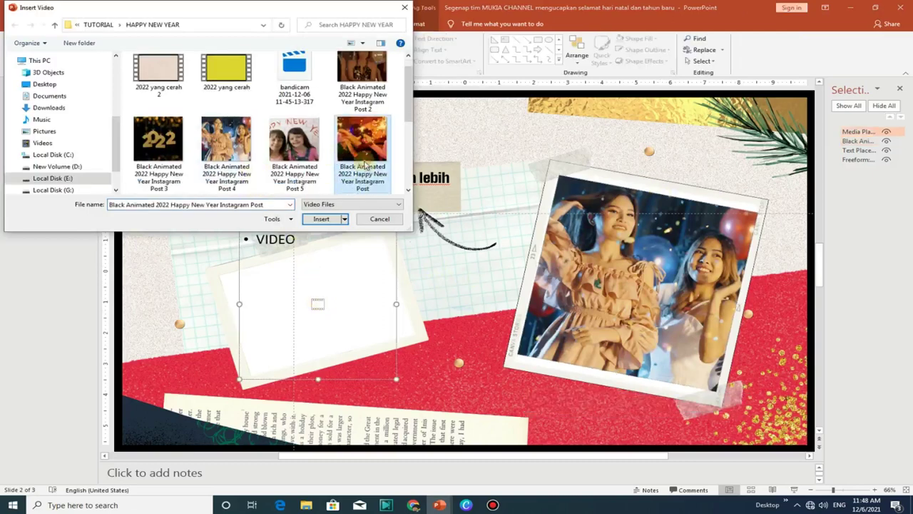
{"action": "left_click", "coordinate": [327, 219]}
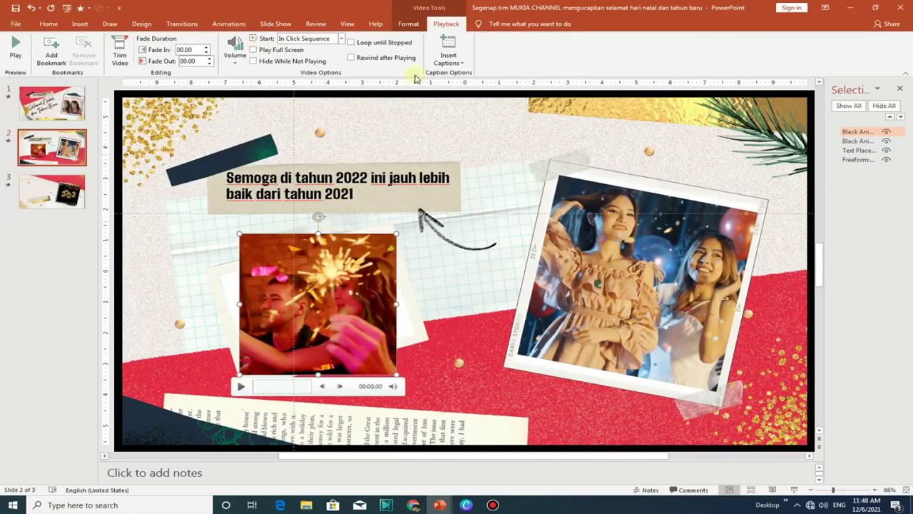
{"action": "left_click", "coordinate": [328, 41]}
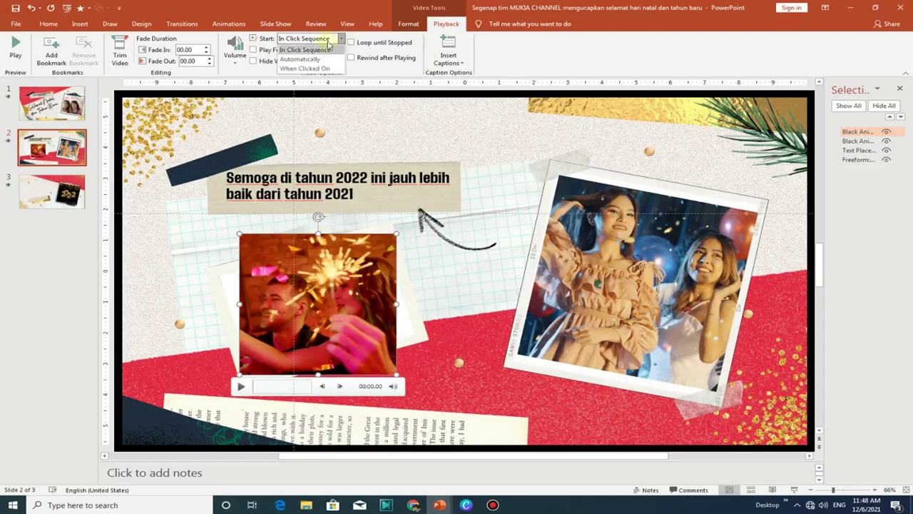
{"action": "left_click", "coordinate": [299, 59]}
{"action": "left_click", "coordinate": [351, 43]}
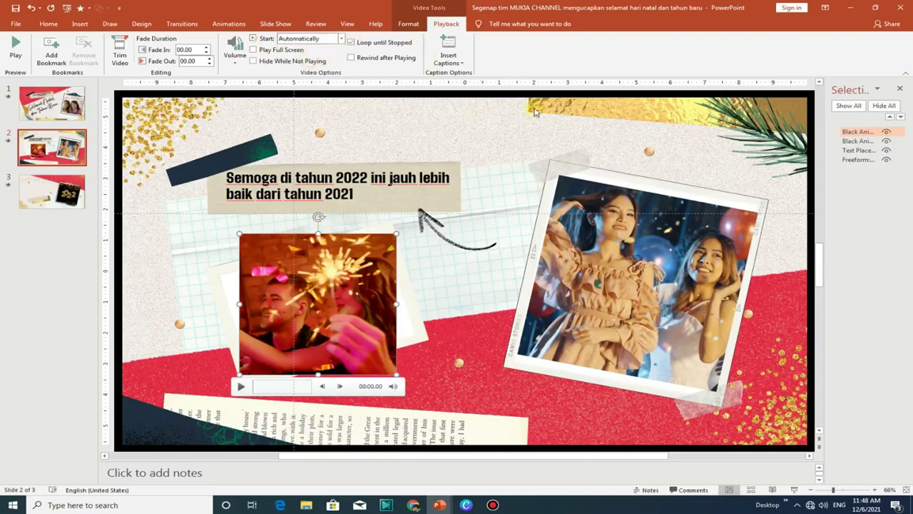
{"action": "left_click", "coordinate": [71, 206]}
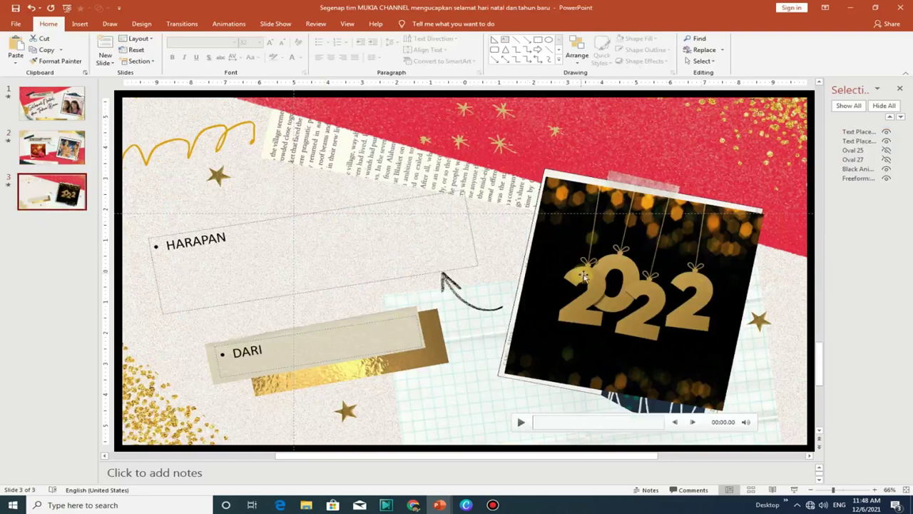
Swap slide 3's 2022 video for the sparkler couple video, tilted to the angled frame.
{"action": "left_click", "coordinate": [592, 279]}
{"action": "key", "text": "Delete"}
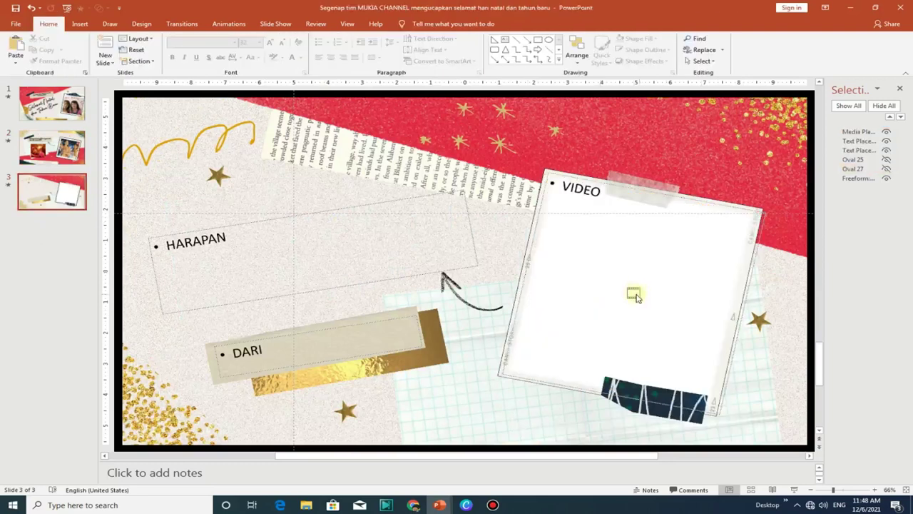
{"action": "left_click", "coordinate": [634, 293]}
{"action": "scroll", "coordinate": [278, 132], "scroll_direction": "down", "scroll_amount": 2}
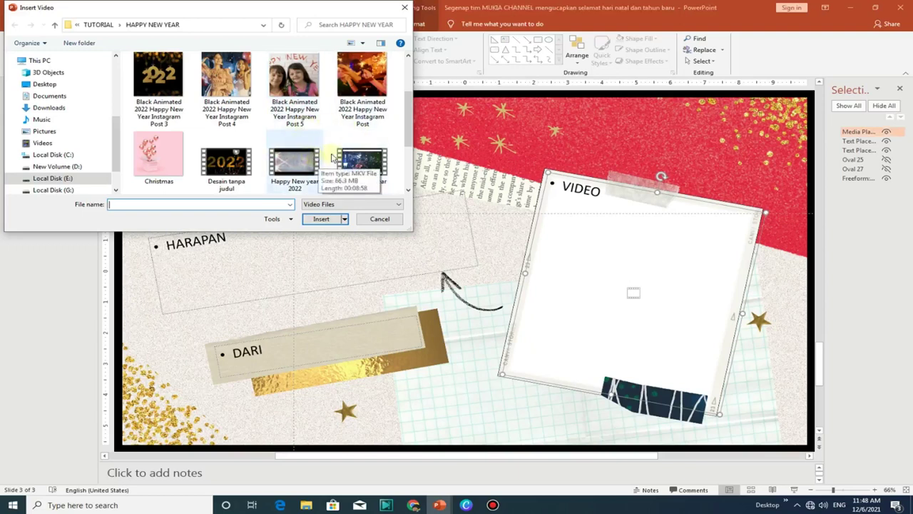
{"action": "scroll", "coordinate": [349, 147], "scroll_direction": "up", "scroll_amount": 2}
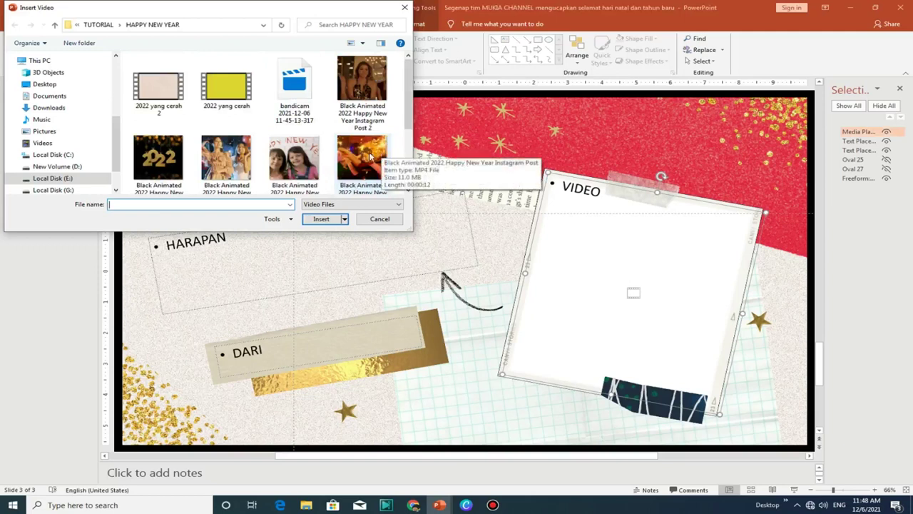
{"action": "left_click", "coordinate": [370, 157]}
{"action": "left_click", "coordinate": [322, 218]}
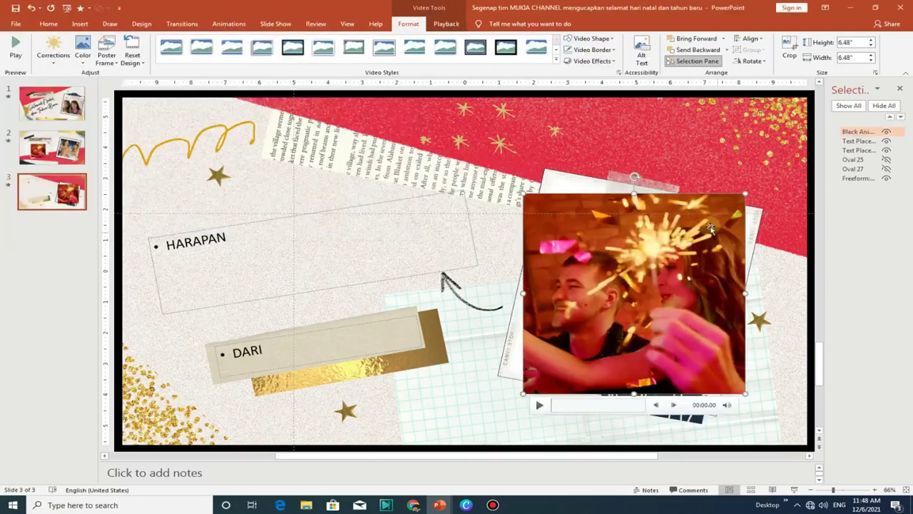
{"action": "left_click_drag", "start_coordinate": [634, 177], "coordinate": [659, 202]}
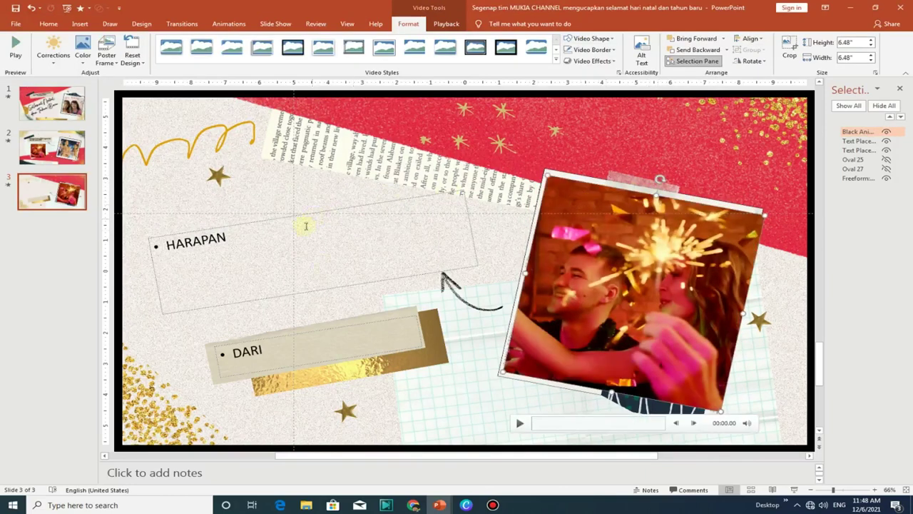
Set the sparkler video to start automatically.
{"action": "left_click", "coordinate": [446, 23]}
{"action": "left_click", "coordinate": [339, 38]}
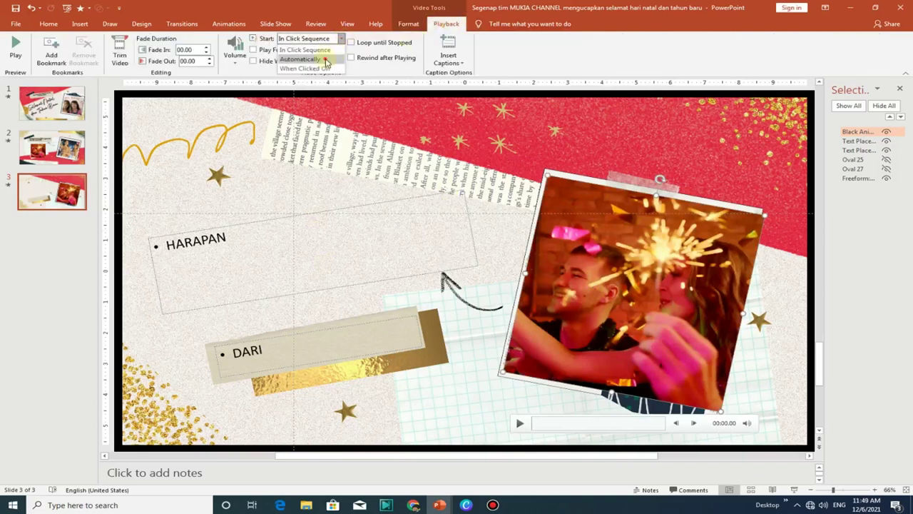
{"action": "left_click", "coordinate": [321, 59]}
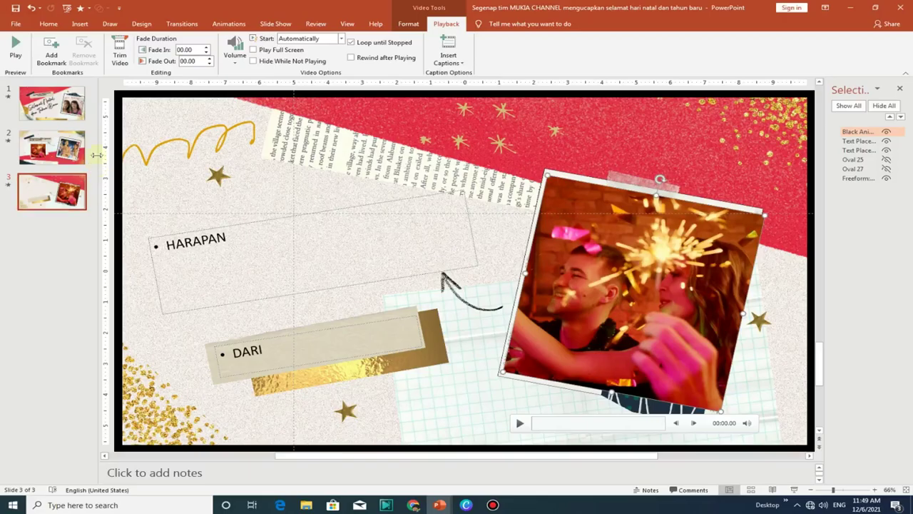
Replace HARAPAN with 'Selamat tinggal tahun 2021 dengan penuh kenangan, mari kita sambut tahun 2022 yang penuh harapan'.
{"action": "double_click", "coordinate": [191, 251]}
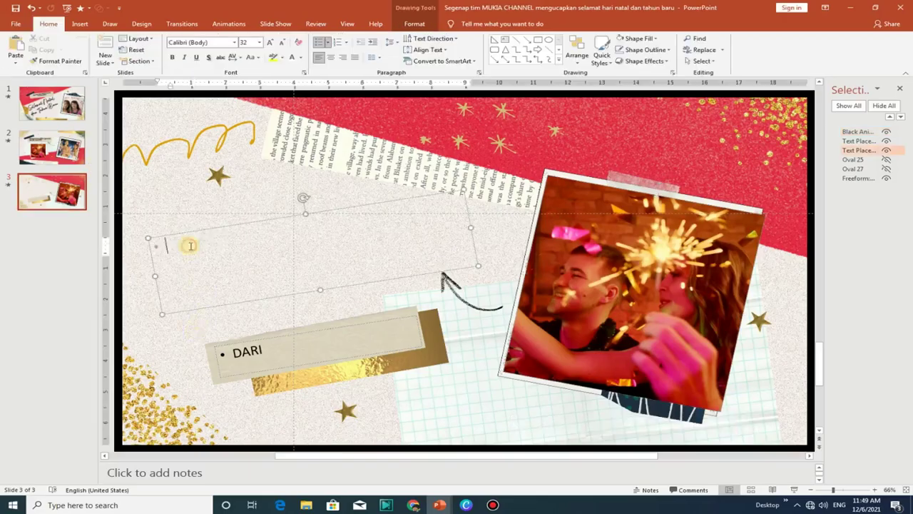
{"action": "type", "text": "D"}
{"action": "key", "text": "BackSpace"}
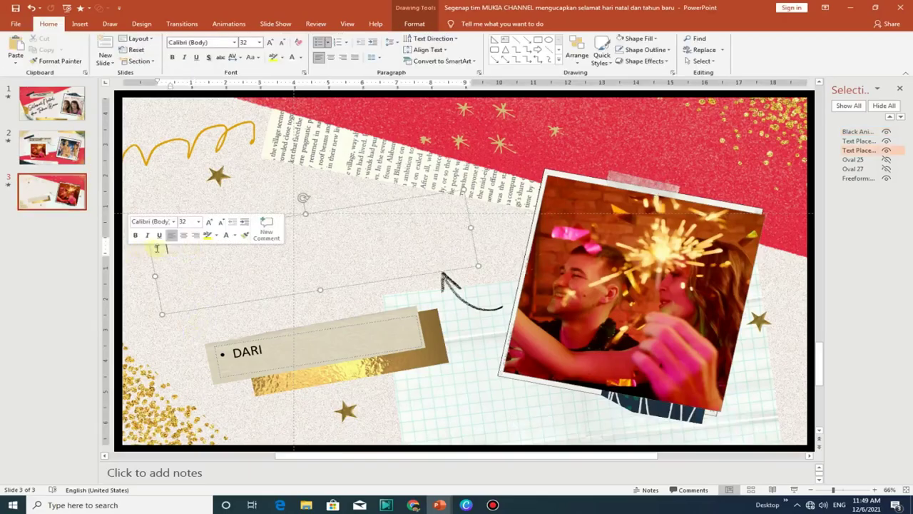
{"action": "key", "text": "BackSpace"}
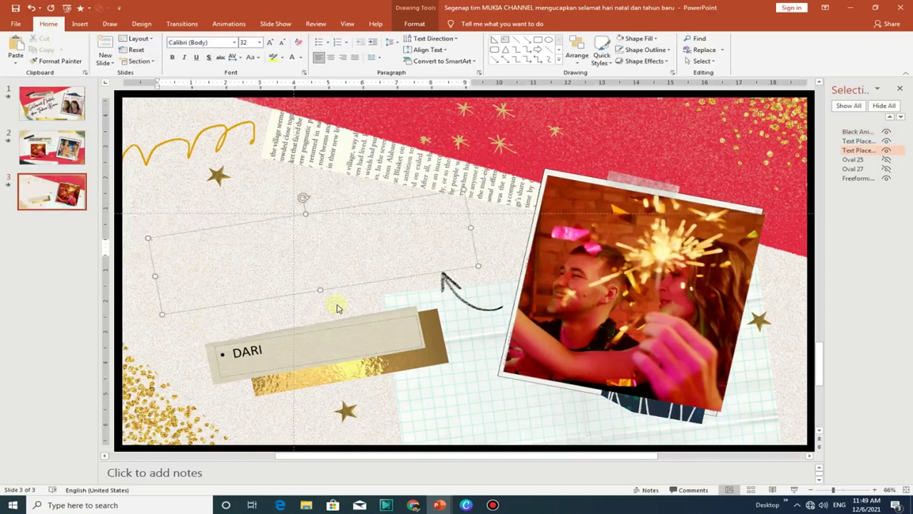
{"action": "type", "text": "S"}
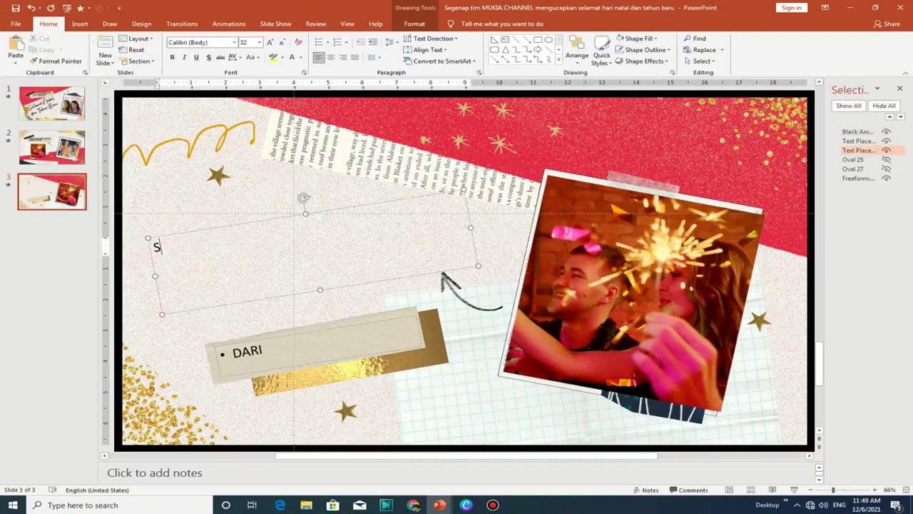
{"action": "key", "text": "BackSpace"}
{"action": "type", "text": "Jadika"}
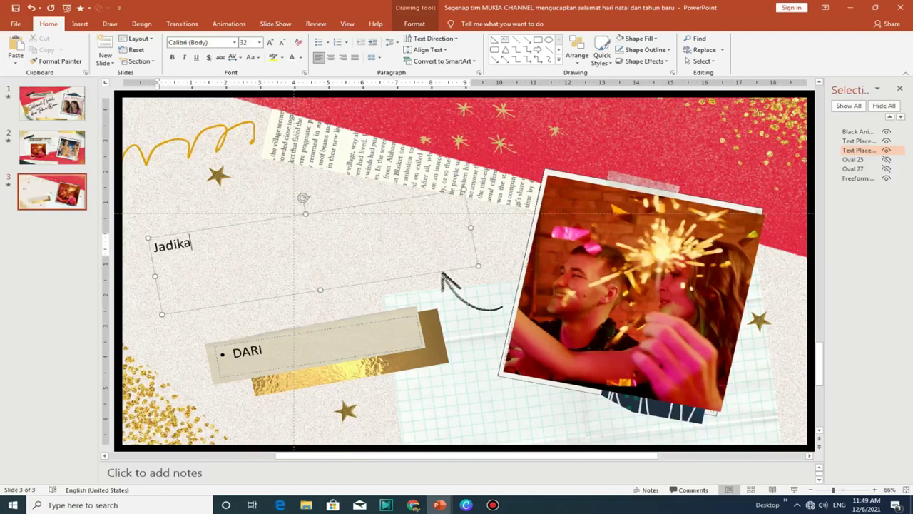
{"action": "type", "text": "n"}
{"action": "key", "text": "BackSpace"}
{"action": "key", "text": "BackSpace"}
{"action": "key", "text": "BackSpace"}
{"action": "key", "text": "BackSpace"}
{"action": "key", "text": "BackSpace"}
{"action": "key", "text": "BackSpace"}
{"action": "key", "text": "BackSpace"}
{"action": "type", "text": "S"}
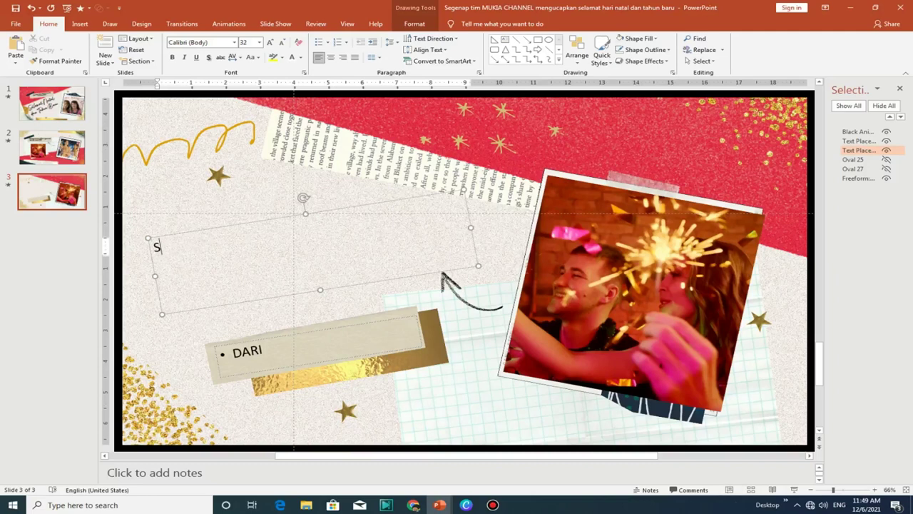
{"action": "type", "text": "elamat t"}
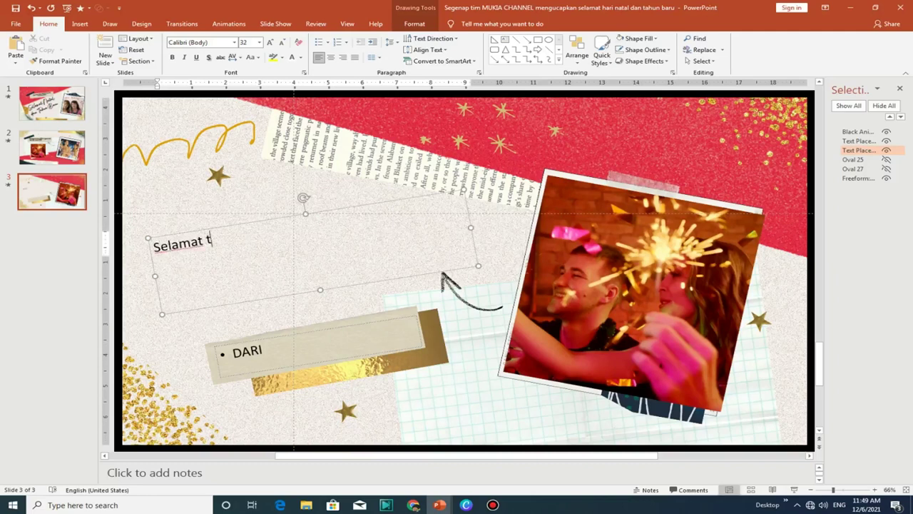
{"action": "type", "text": "inggal"}
{"action": "type", "text": " tahun20"}
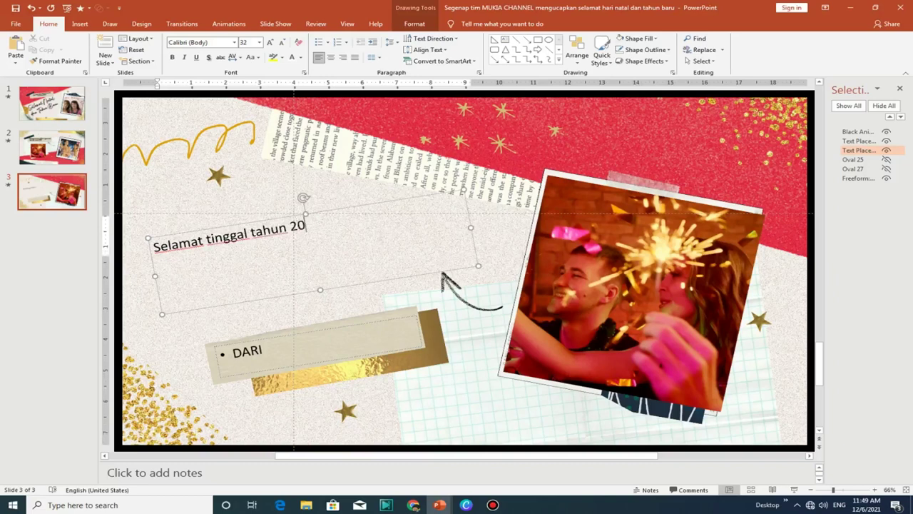
{"action": "type", "text": "21"}
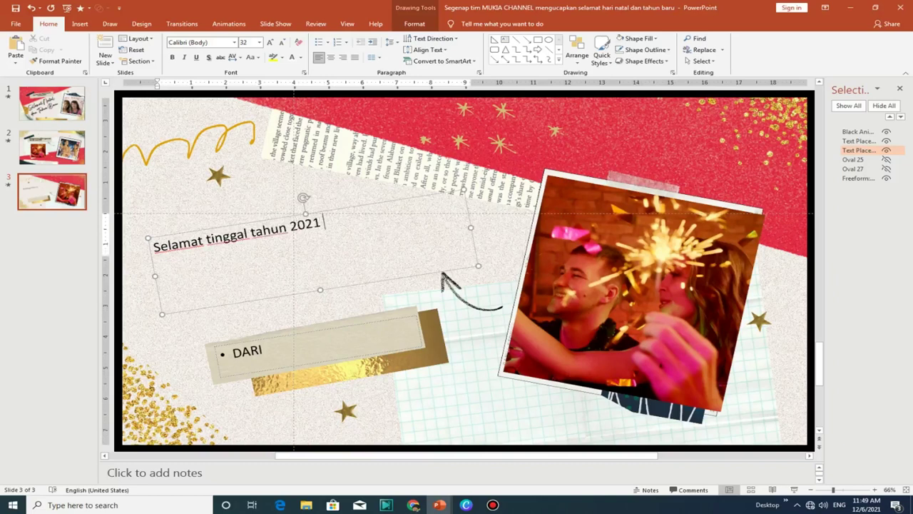
{"action": "type", "text": "dengan"}
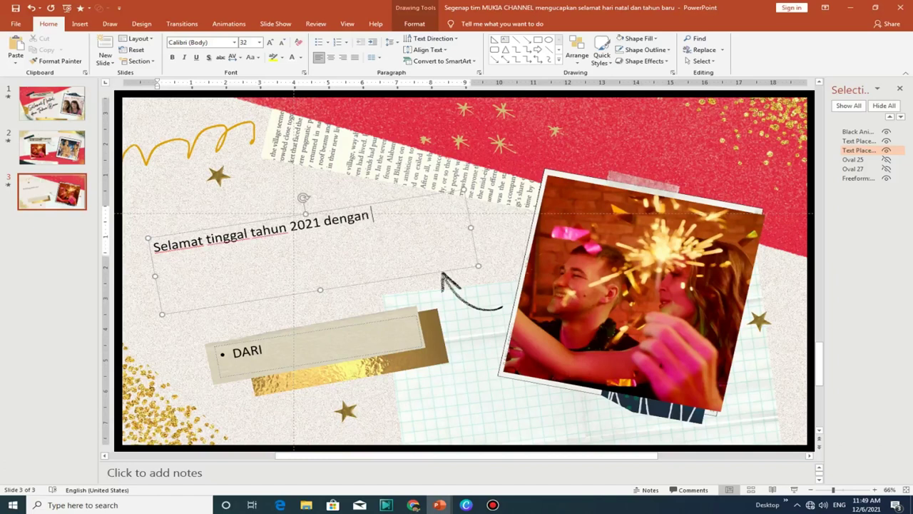
{"action": "type", "text": " penuh k"}
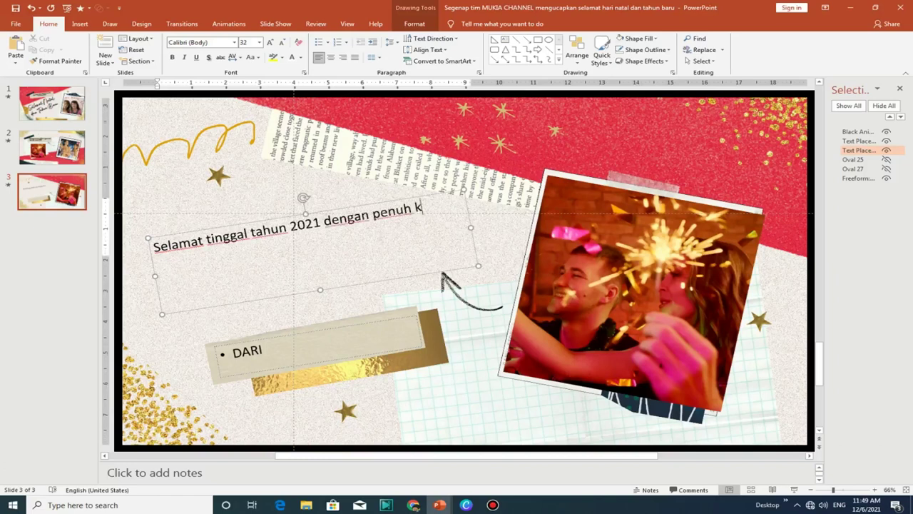
{"action": "type", "text": "enangan,"}
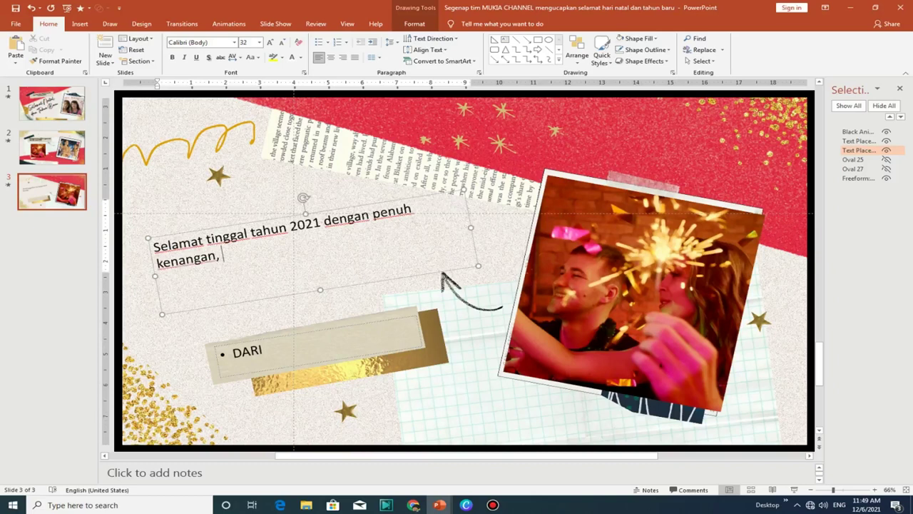
{"action": "type", "text": " mari kita"}
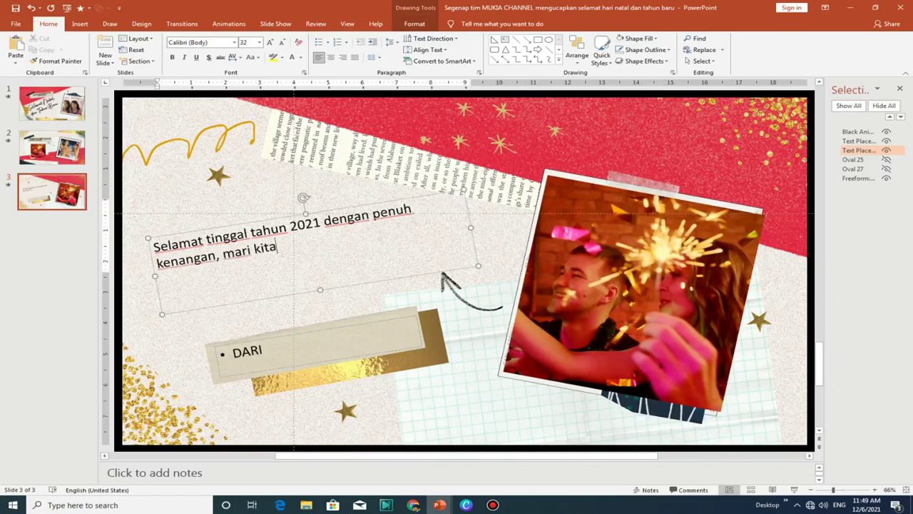
{"action": "type", "text": " sambut"}
{"action": "type", "text": " tahun "}
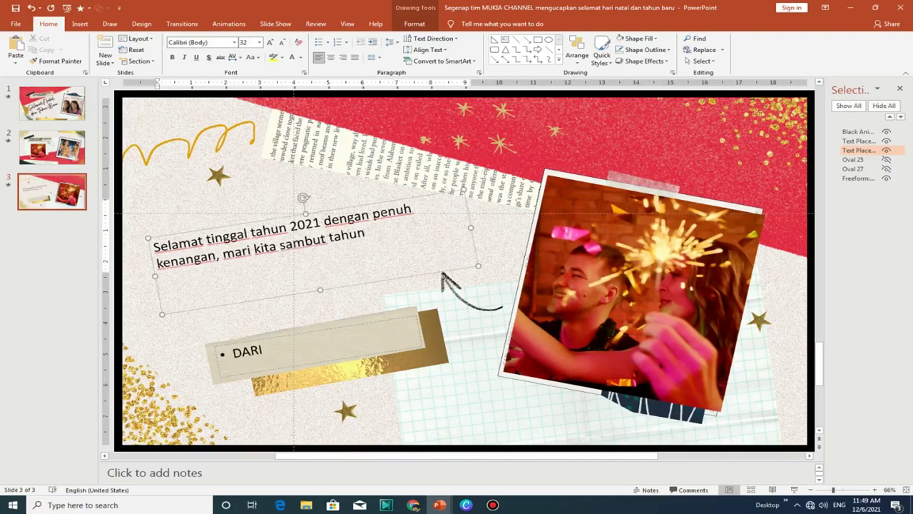
{"action": "type", "text": "2021"}
{"action": "type", "text": " yang p"}
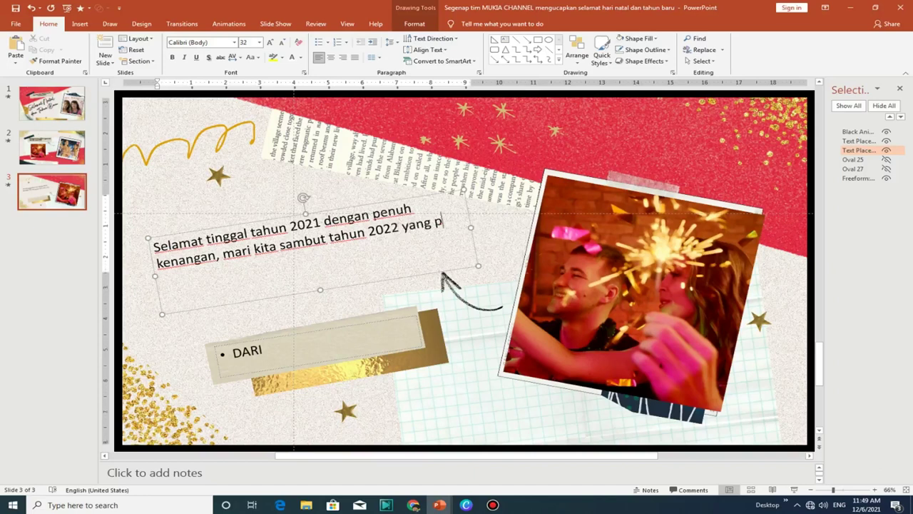
{"action": "type", "text": "enuh har"}
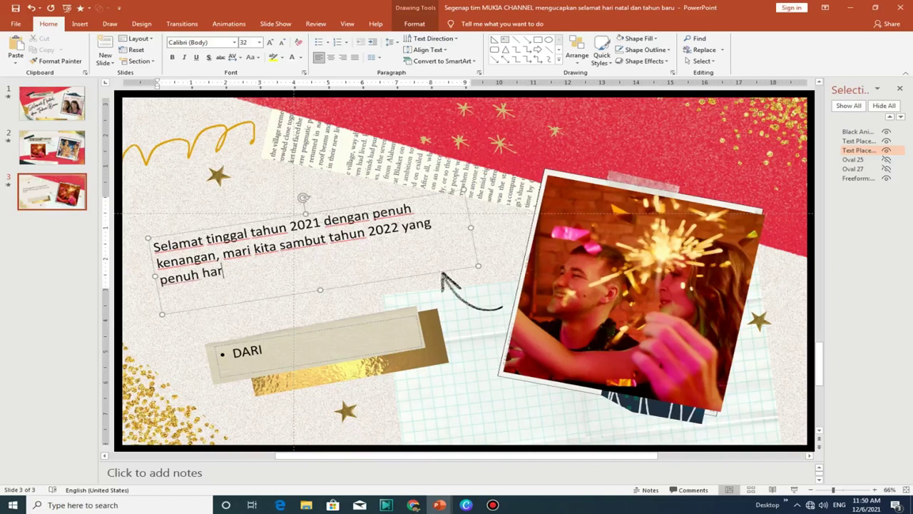
{"action": "type", "text": "apan"}
{"action": "key", "text": "Escape"}
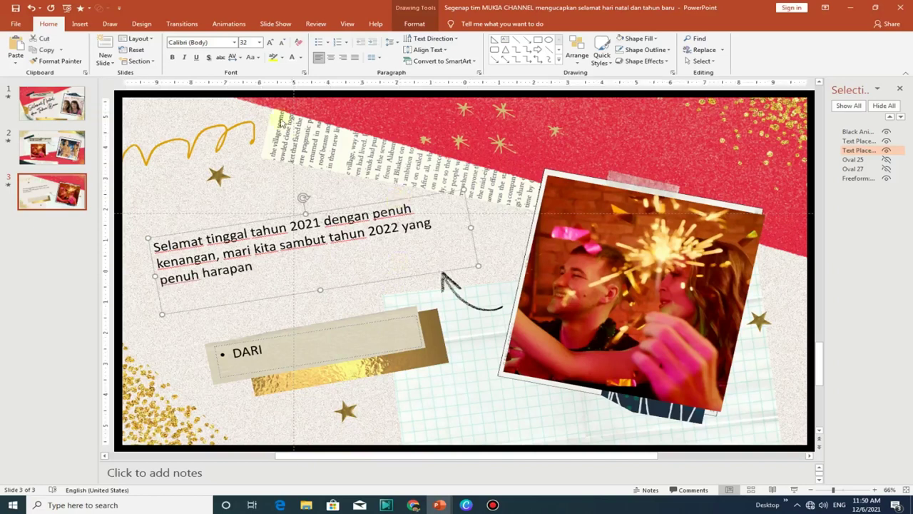
Centre the greeting in Big Shoulders Text Black at 40 pt and delete the word DARI.
{"action": "left_click", "coordinate": [234, 42]}
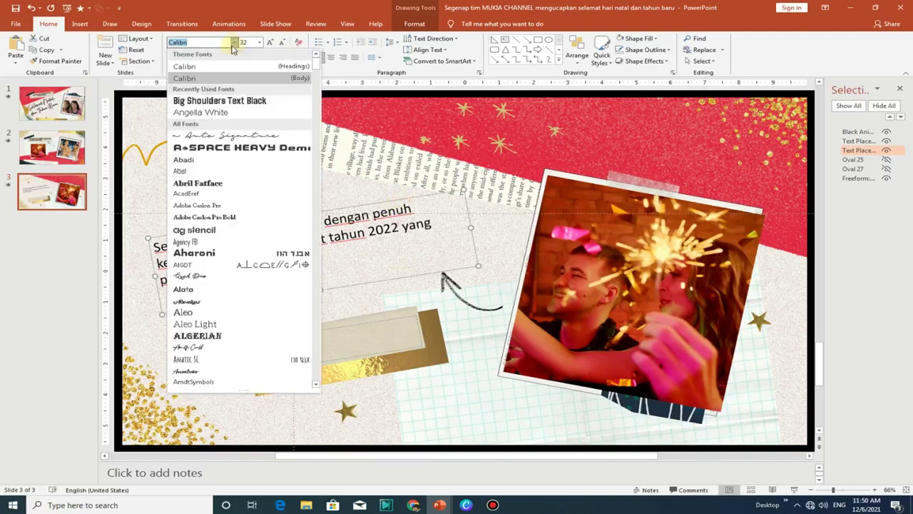
{"action": "left_click", "coordinate": [215, 104]}
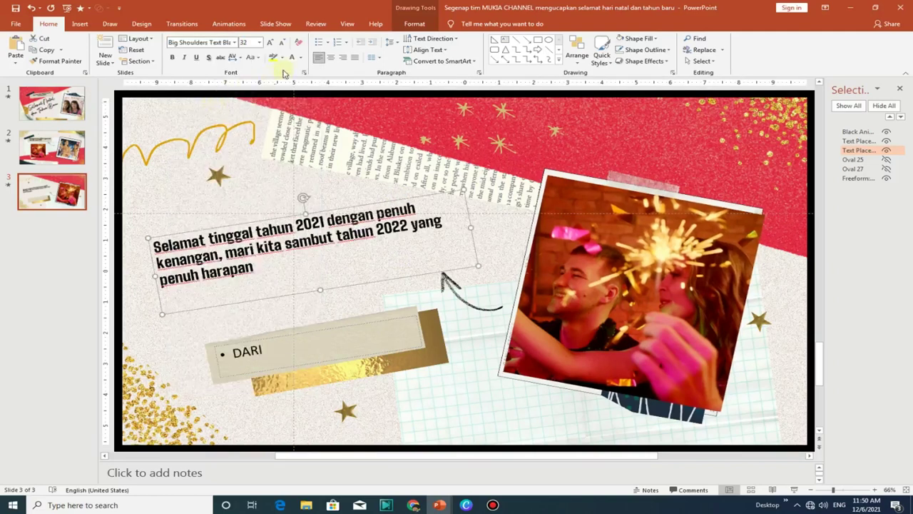
{"action": "left_click", "coordinate": [332, 63]}
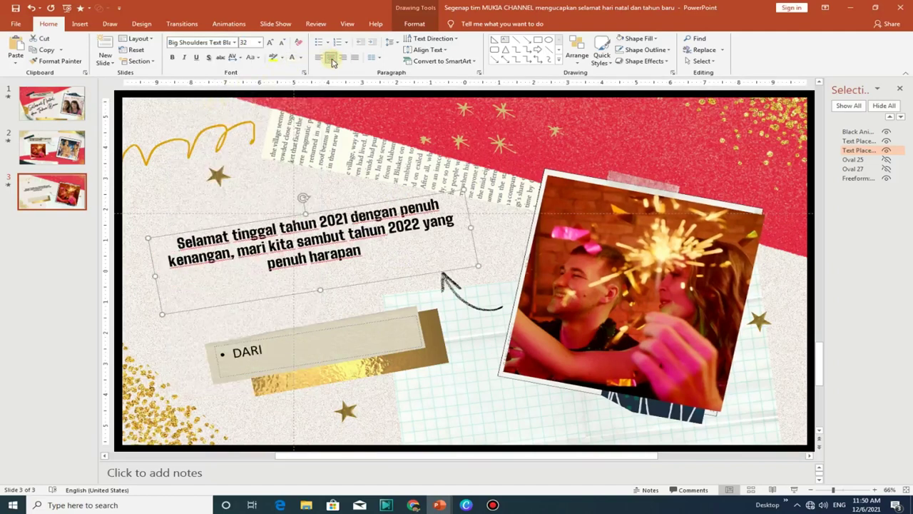
{"action": "left_click", "coordinate": [271, 42]}
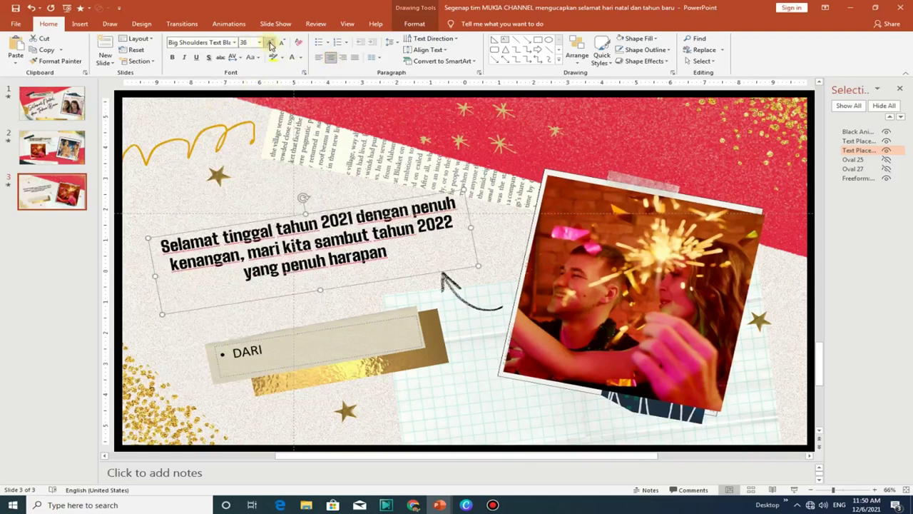
{"action": "left_click", "coordinate": [270, 43]}
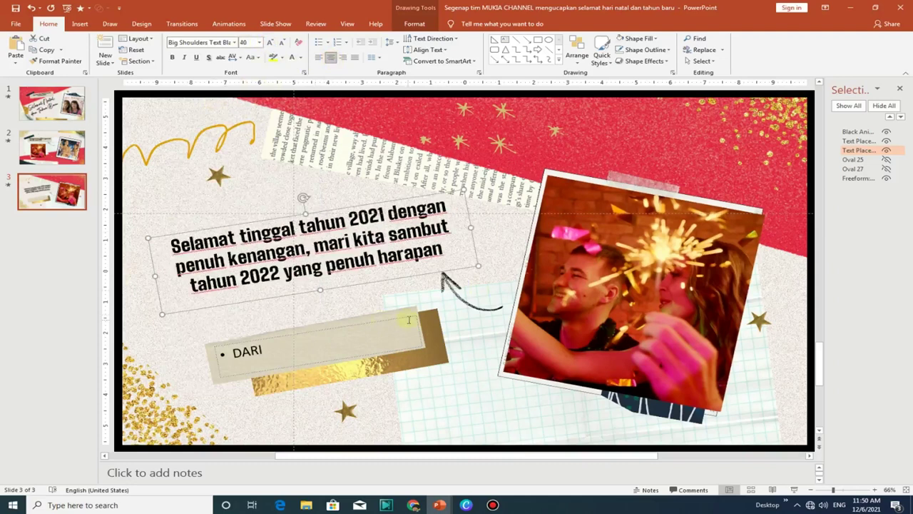
{"action": "double_click", "coordinate": [247, 351]}
{"action": "key", "text": "BackSpace"}
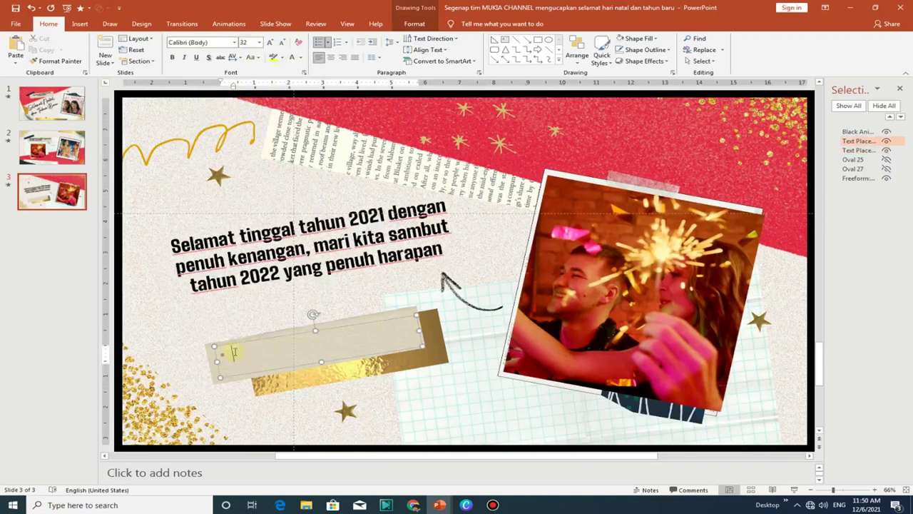
Remove the bullet and enter 'Dari Team Mukia Channel' in the small gold-tape box.
{"action": "key", "text": "BackSpace"}
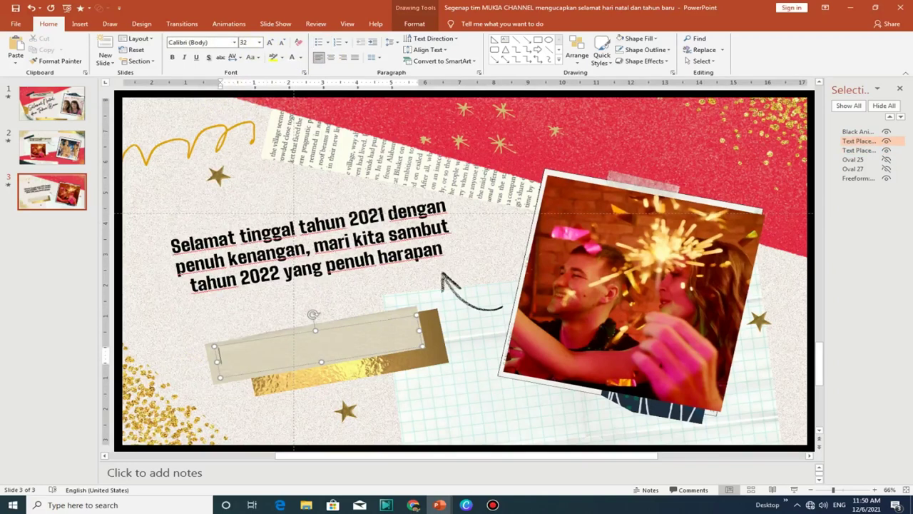
{"action": "type", "text": "Te"}
{"action": "type", "text": "ar"}
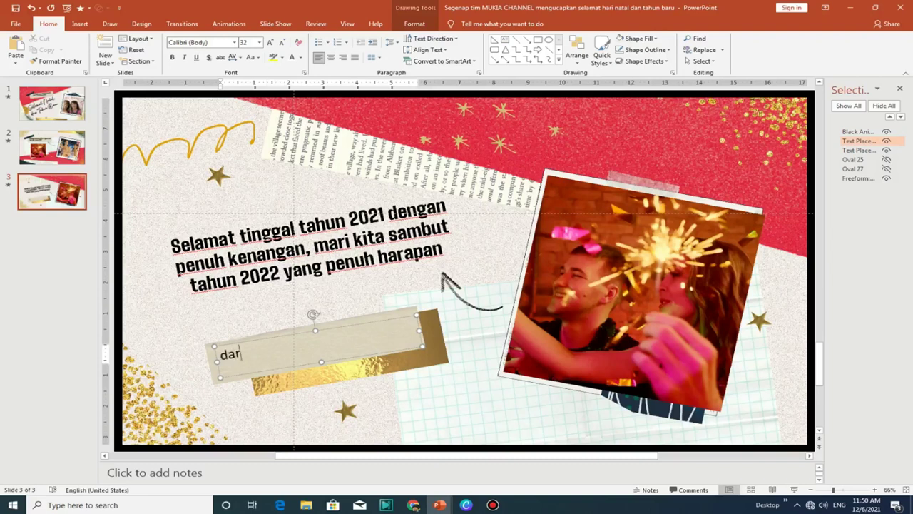
{"action": "type", "text": "i Te"}
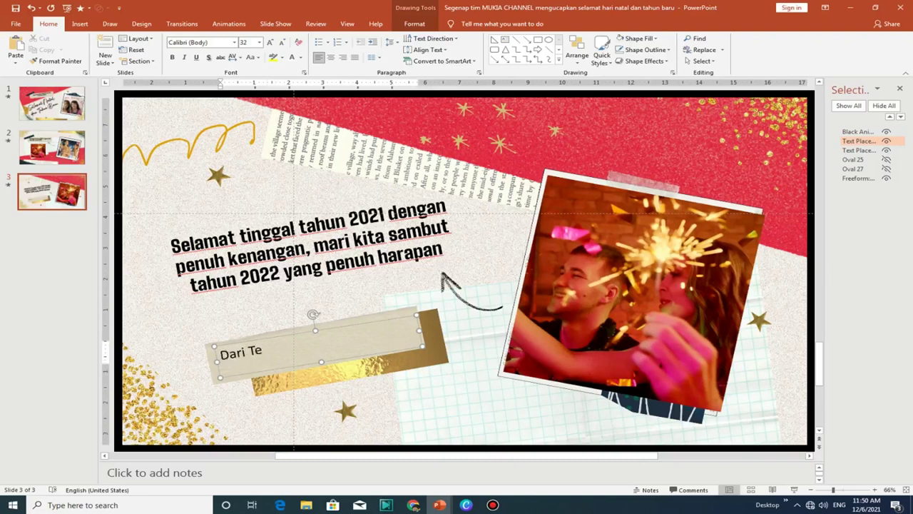
{"action": "type", "text": "am Mu"}
{"action": "type", "text": "kia Channel"}
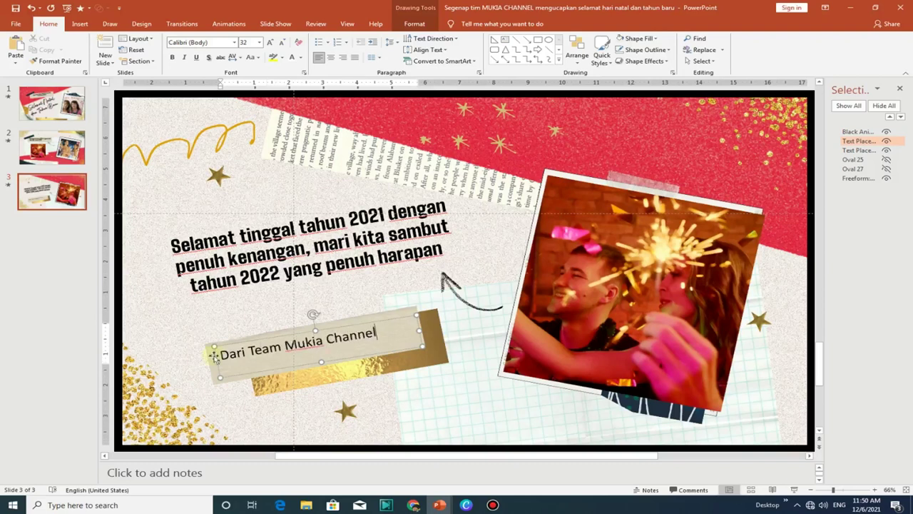
{"action": "left_click", "coordinate": [373, 322]}
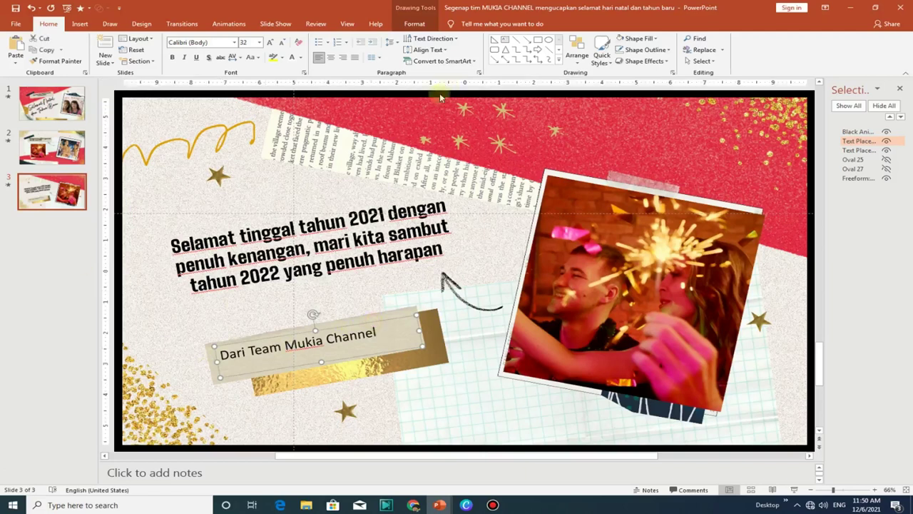
Unhide Oval 25 on slide 3 and select the greeting text box beneath it.
{"action": "left_click", "coordinate": [886, 160]}
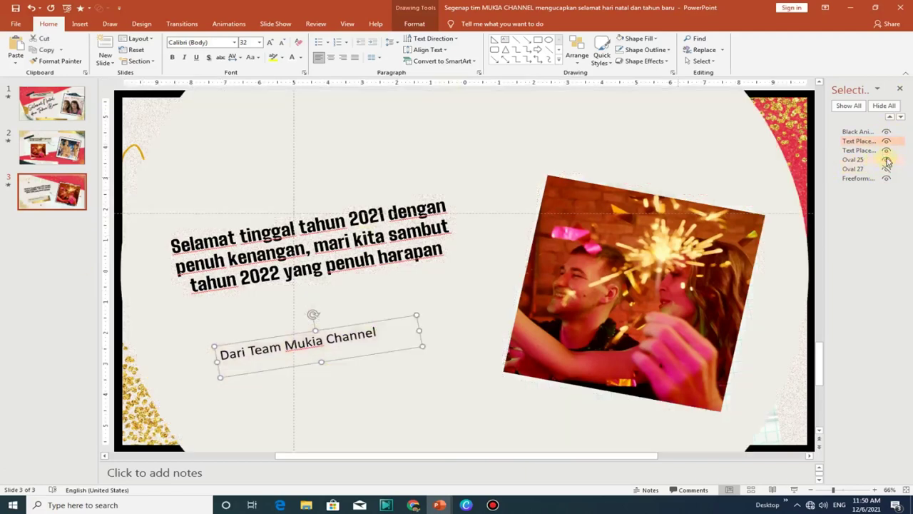
{"action": "left_click", "coordinate": [885, 162]}
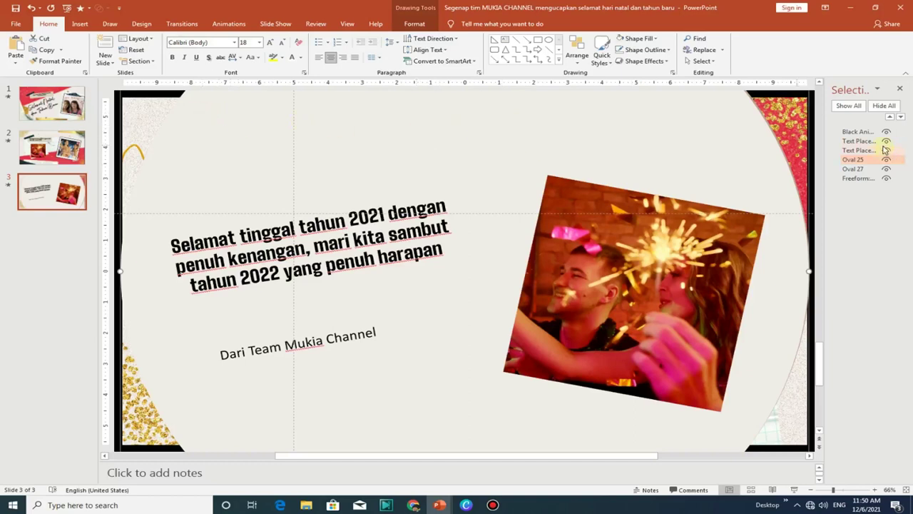
{"action": "left_click", "coordinate": [426, 245]}
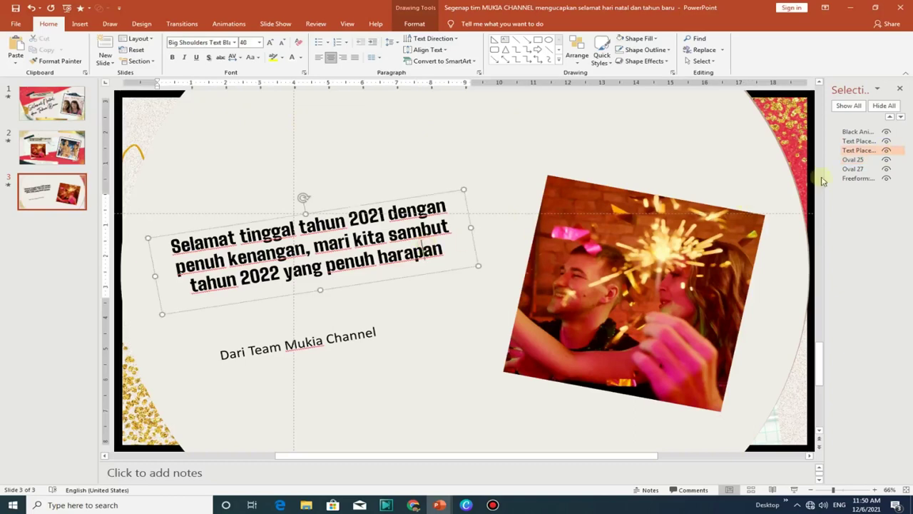
{"action": "left_click", "coordinate": [424, 197]}
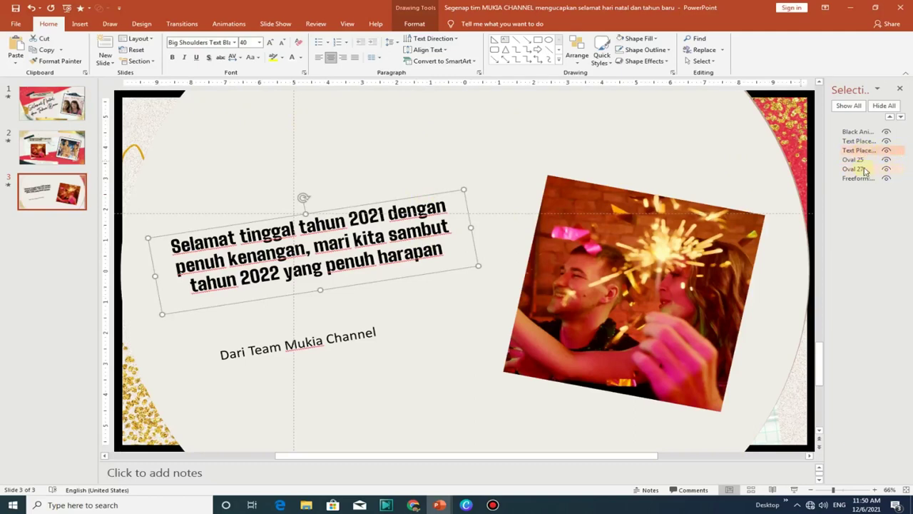
Move Oval 25 and Oval 27 to the top of slide 3's stacking order, then leave the slide.
{"action": "left_click", "coordinate": [867, 160]}
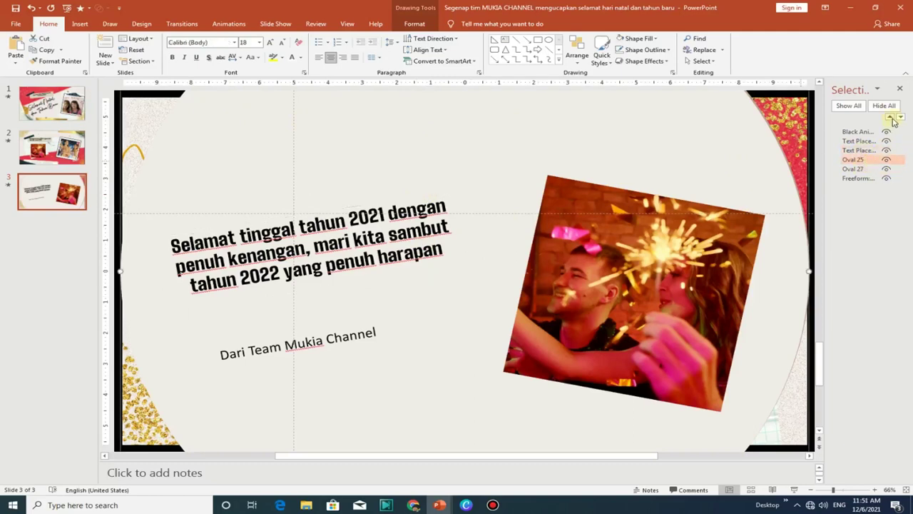
{"action": "left_click", "coordinate": [891, 118]}
{"action": "left_click", "coordinate": [891, 118]}
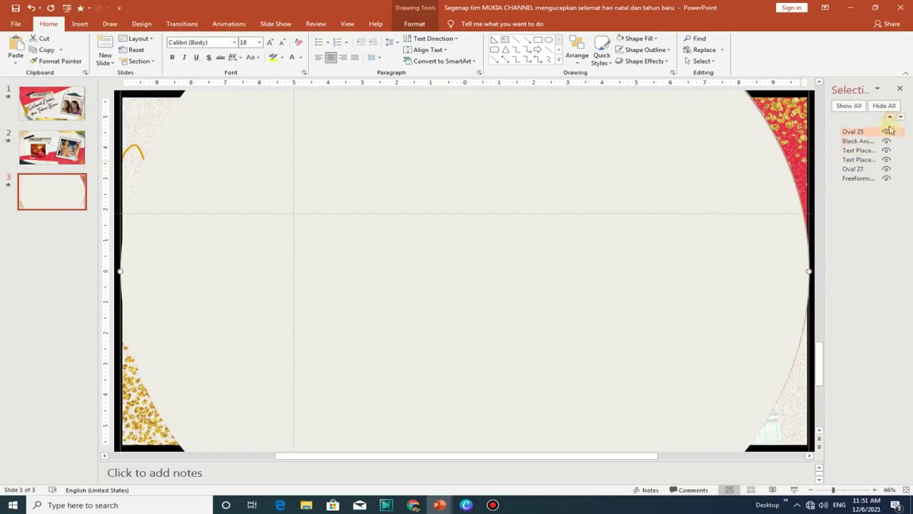
{"action": "left_click", "coordinate": [864, 170]}
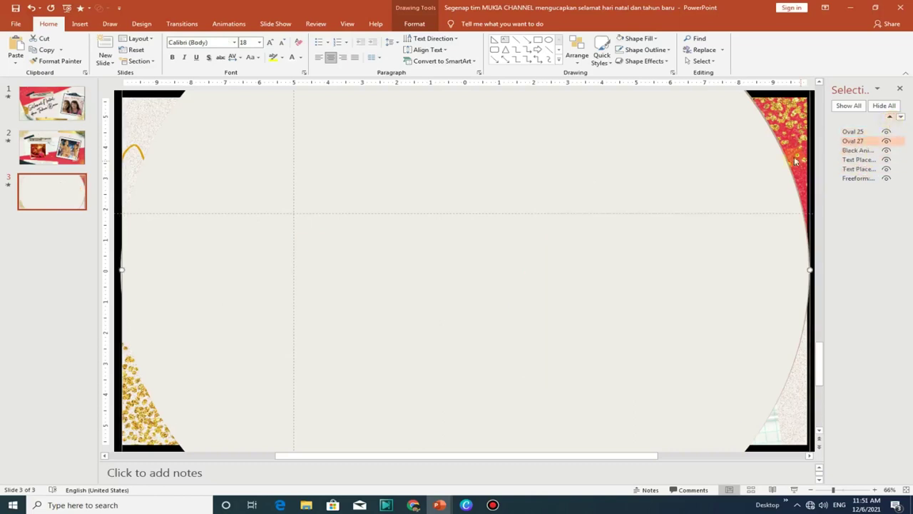
{"action": "left_click", "coordinate": [60, 210]}
{"action": "left_click", "coordinate": [52, 135]}
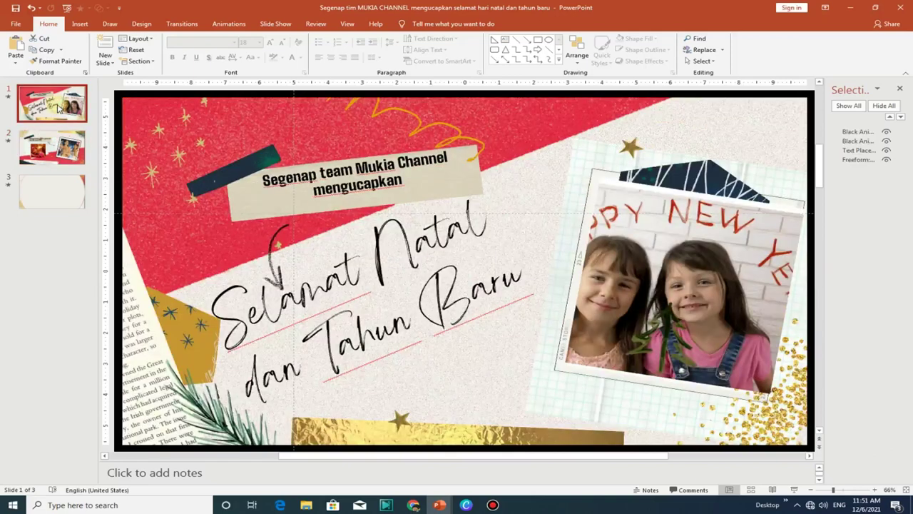
Show slide 1's transition settings: None, with a 02.00 duration.
{"action": "left_click", "coordinate": [168, 26]}
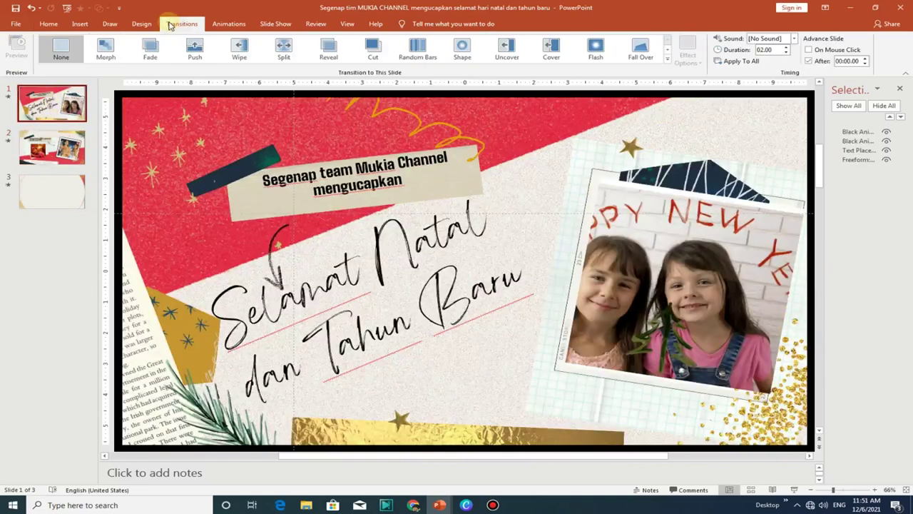
{"action": "left_click", "coordinate": [54, 147]}
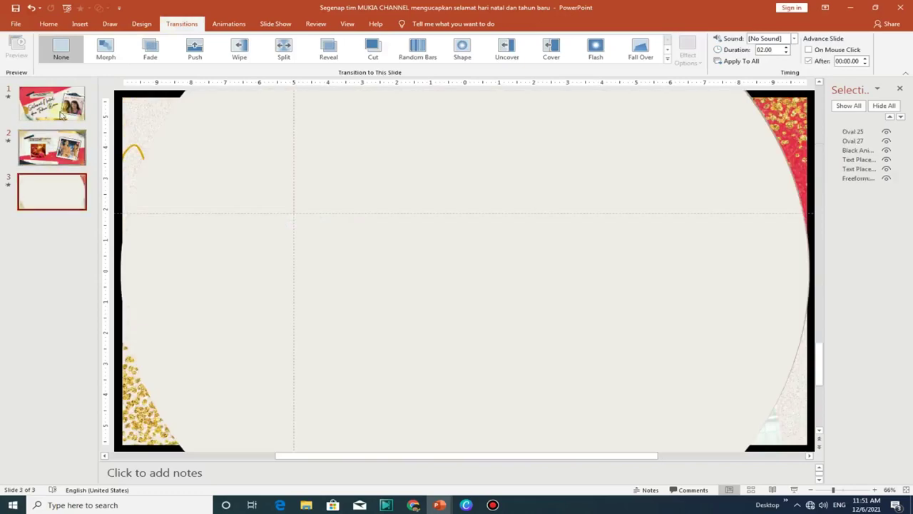
{"action": "left_click", "coordinate": [52, 102]}
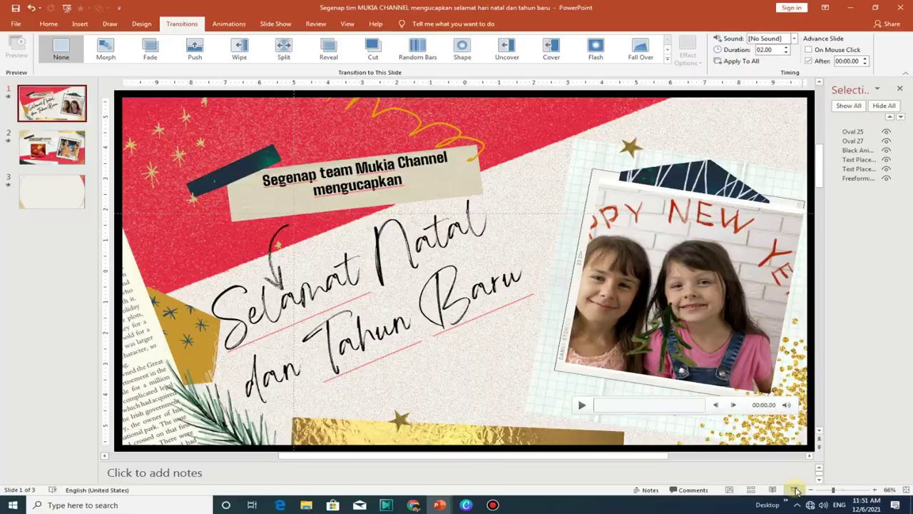
Run the slide show full screen starting from slide 1.
{"action": "left_click", "coordinate": [795, 490]}
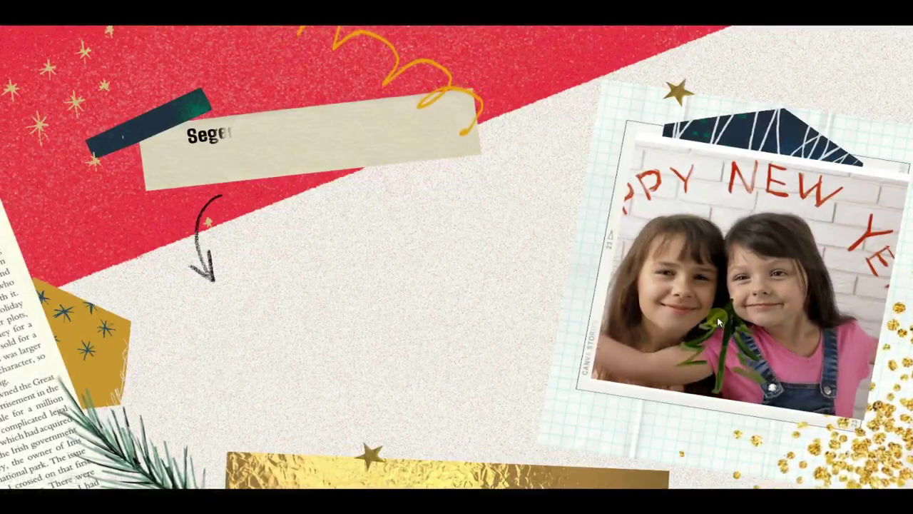